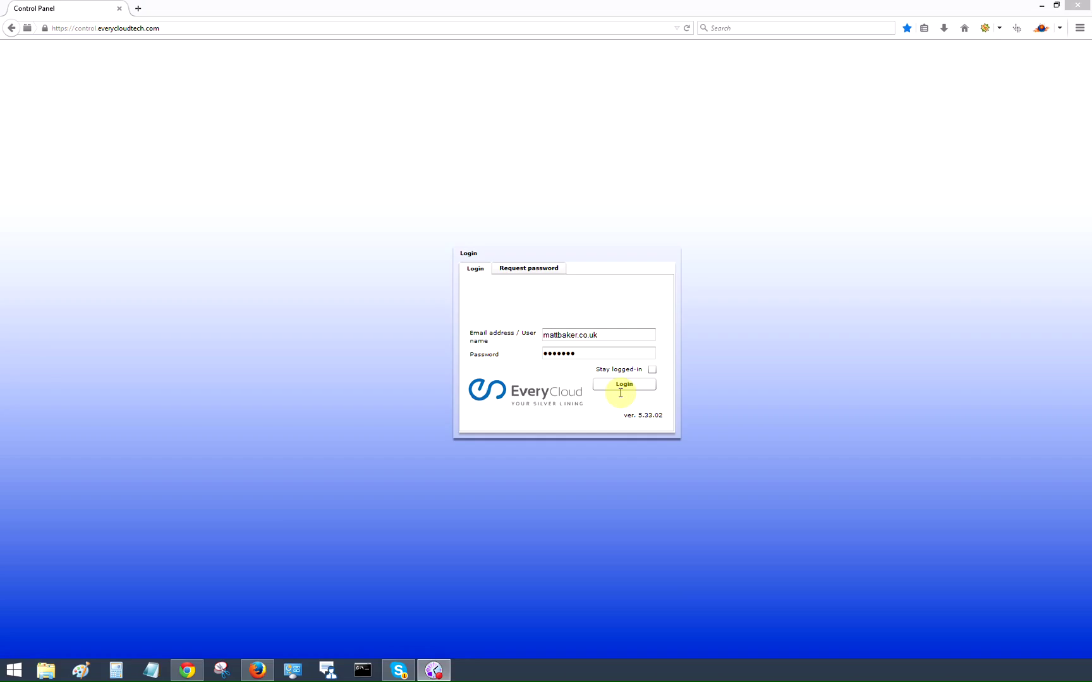
Step: Log in to EveryCloud Control Panel with the entered user name and password
{"action": "left_click", "coordinate": [622, 385]}
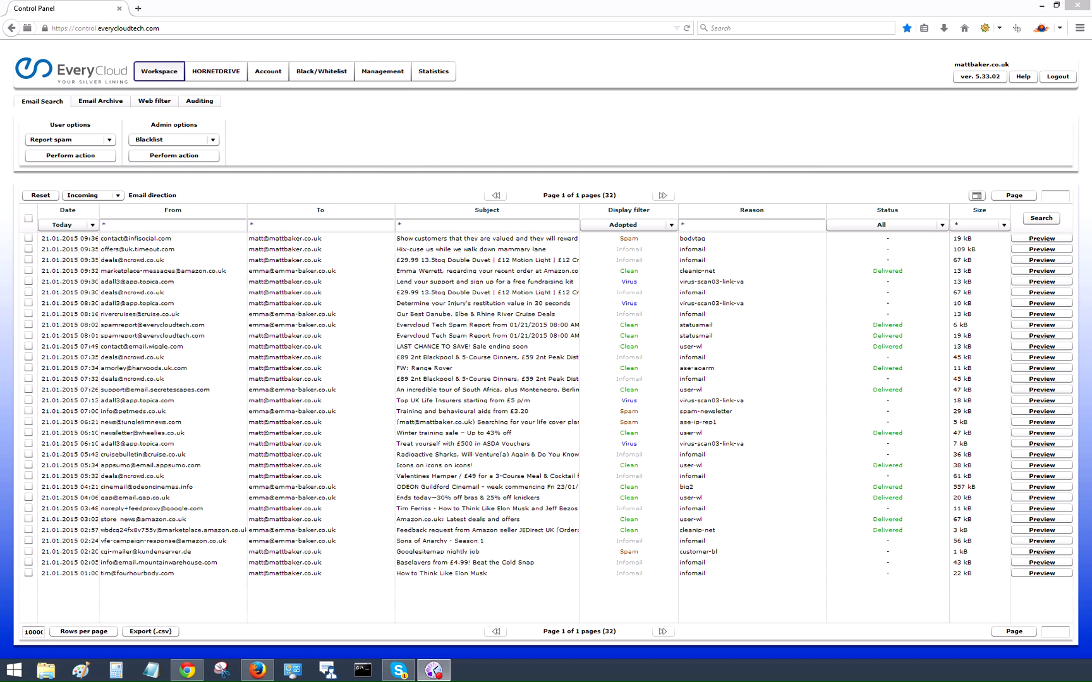
Step: Keep the email direction on Incoming and change the date filter to January
{"action": "left_click", "coordinate": [118, 195]}
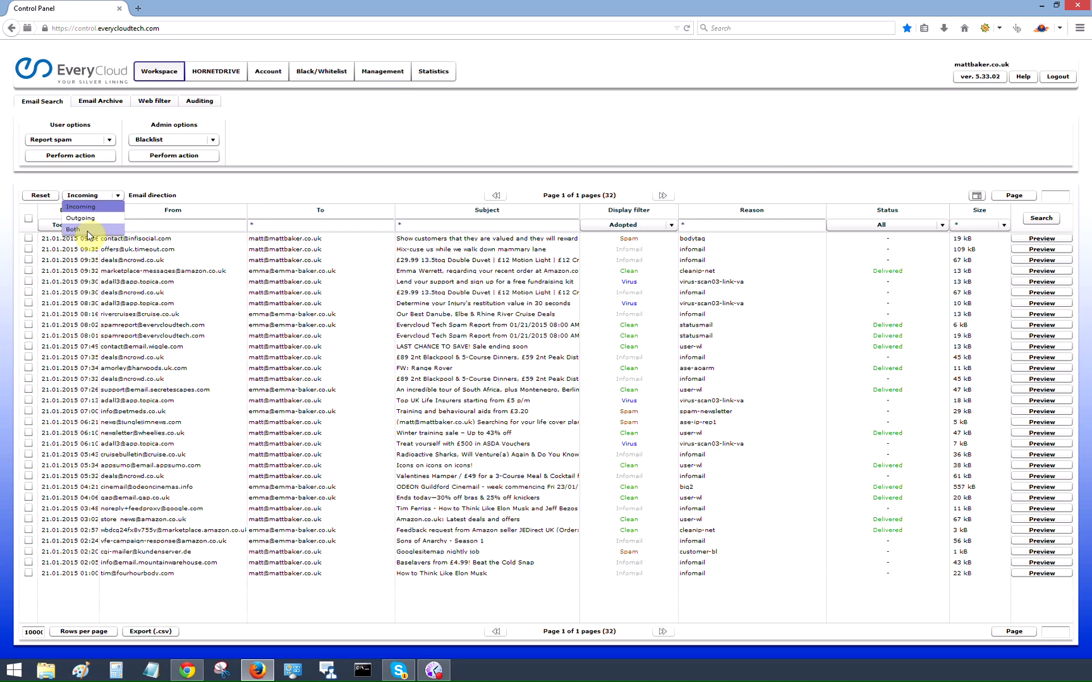
{"action": "left_click", "coordinate": [211, 196]}
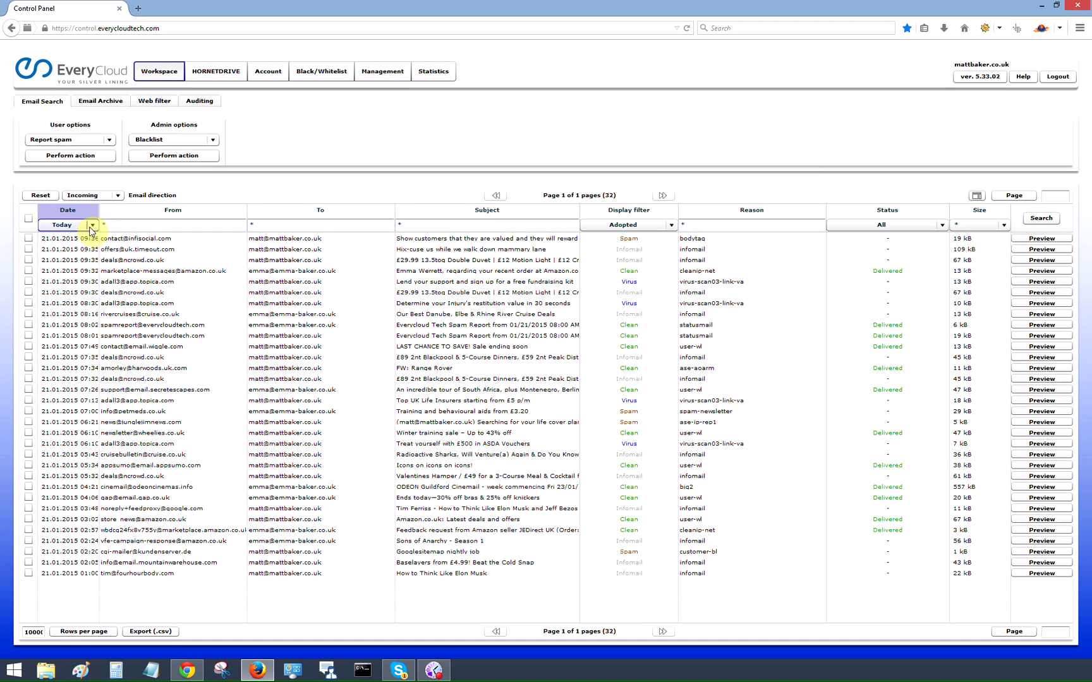
{"action": "left_click", "coordinate": [91, 226]}
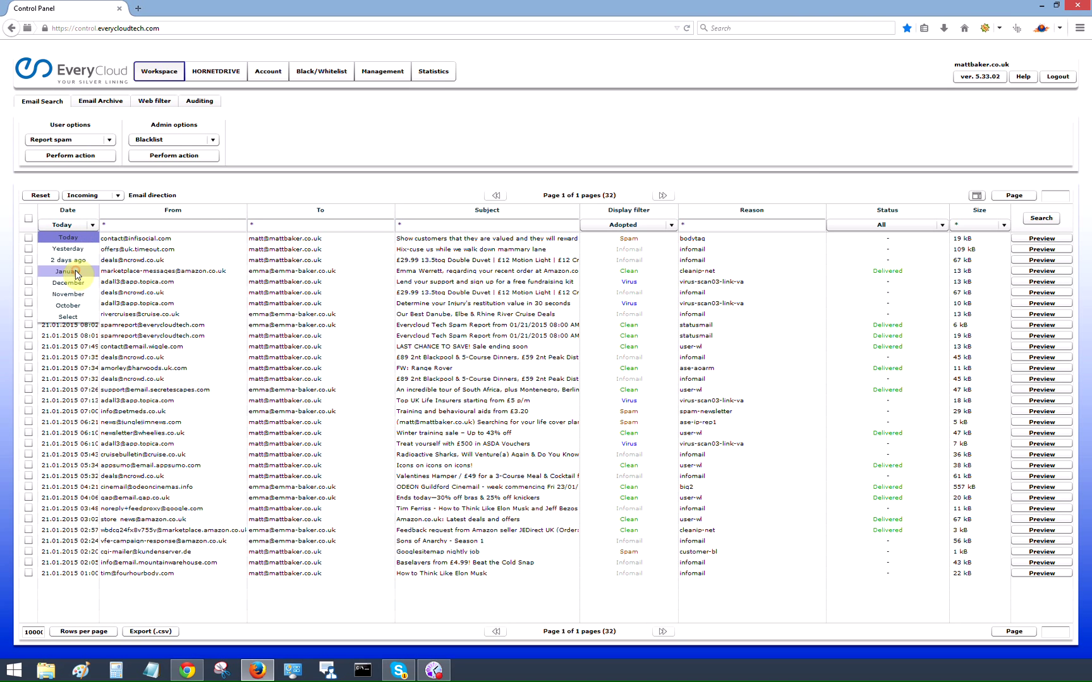
{"action": "left_click", "coordinate": [75, 270]}
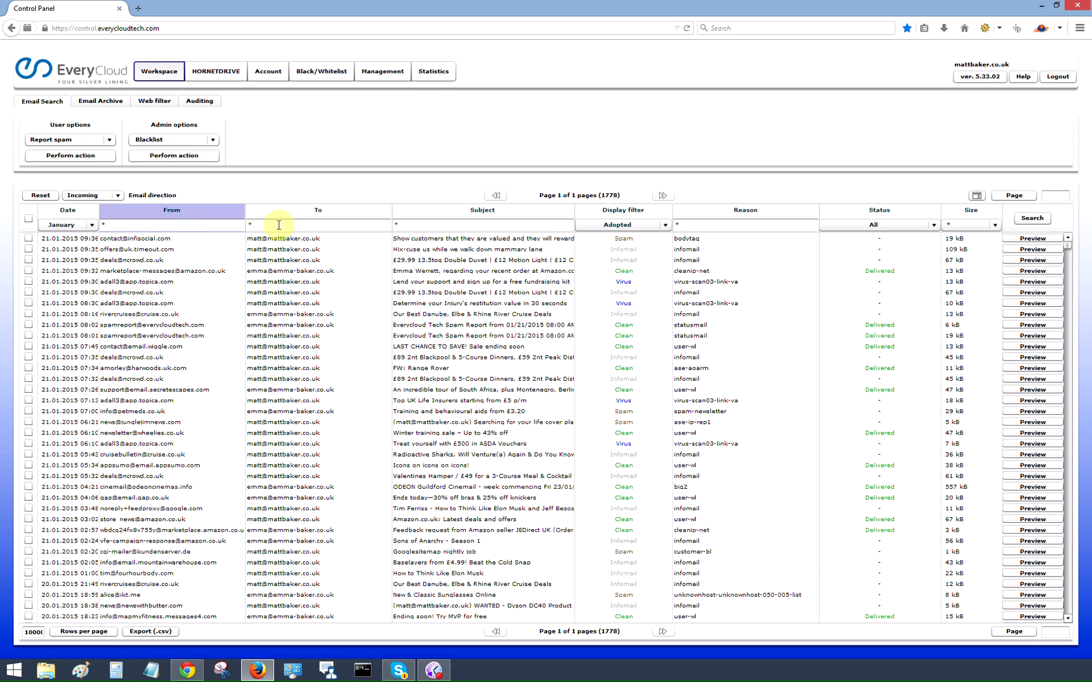
{"action": "left_click", "coordinate": [158, 228]}
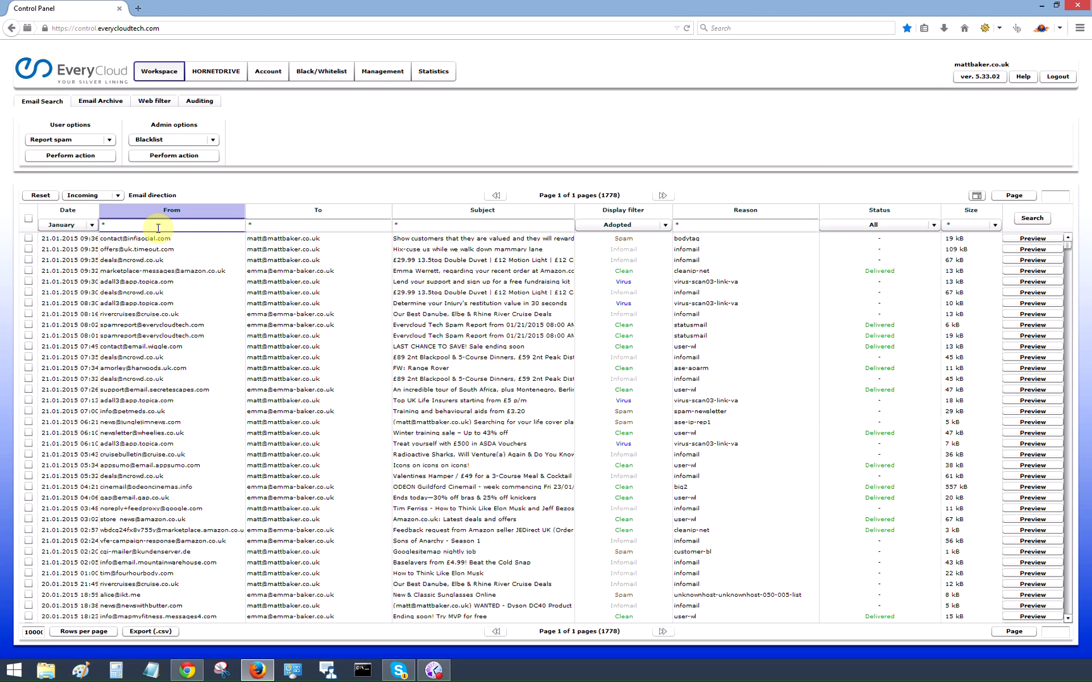
{"action": "type", "text": "sales*"}
{"action": "key", "text": "Return"}
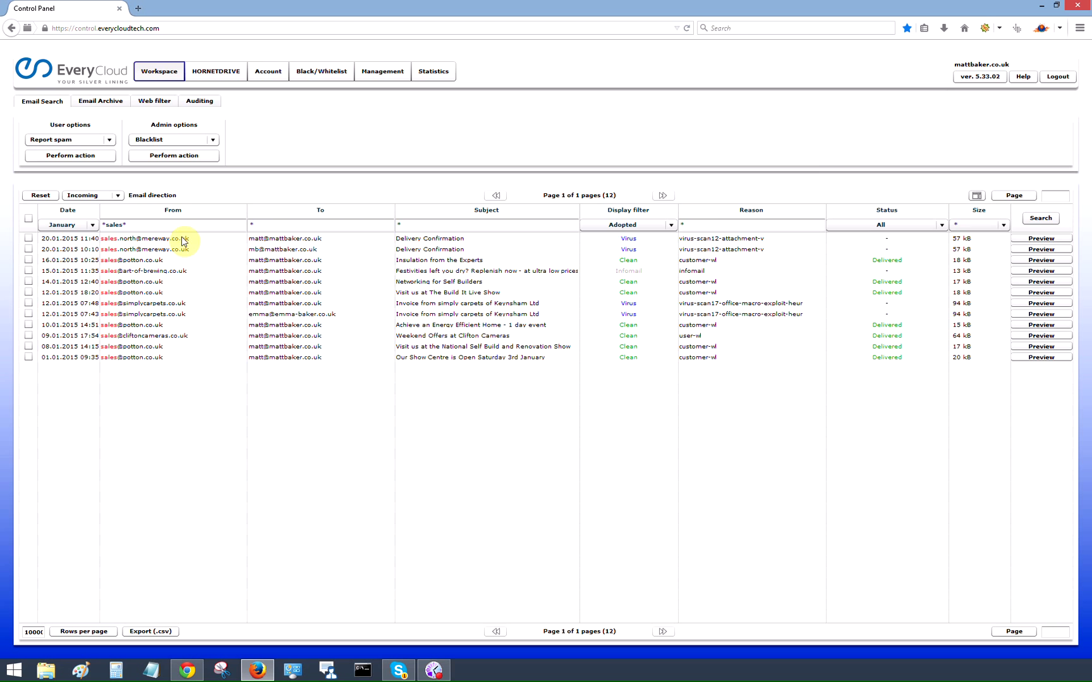
{"action": "triple_click", "coordinate": [162, 224]}
{"action": "key", "text": "BackSpace"}
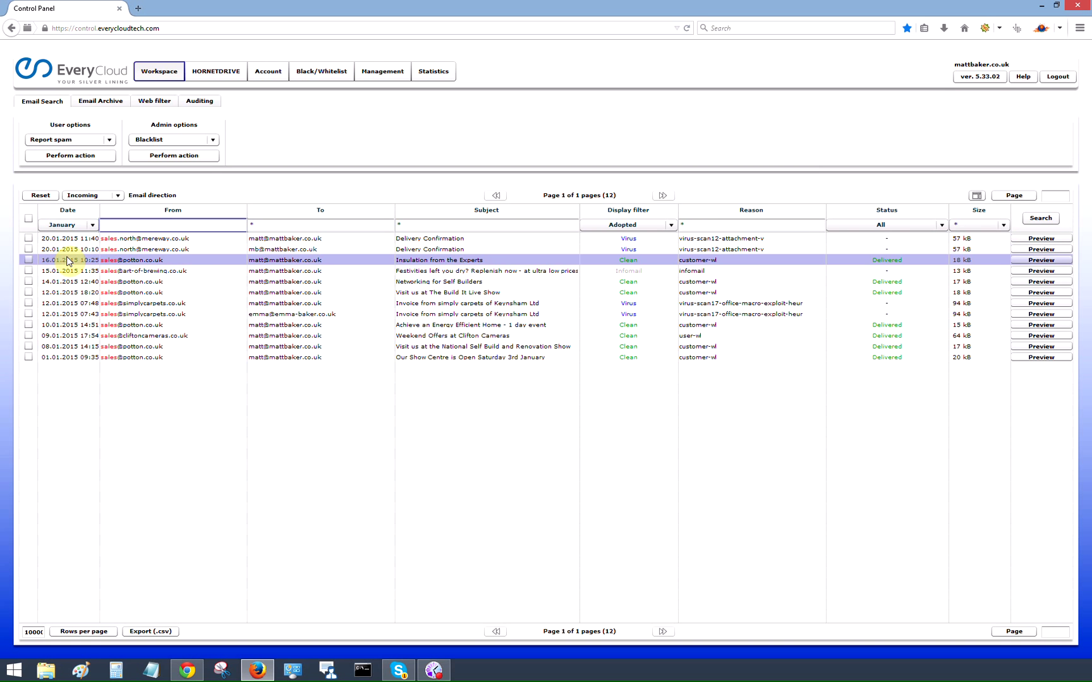
{"action": "key", "text": "Return"}
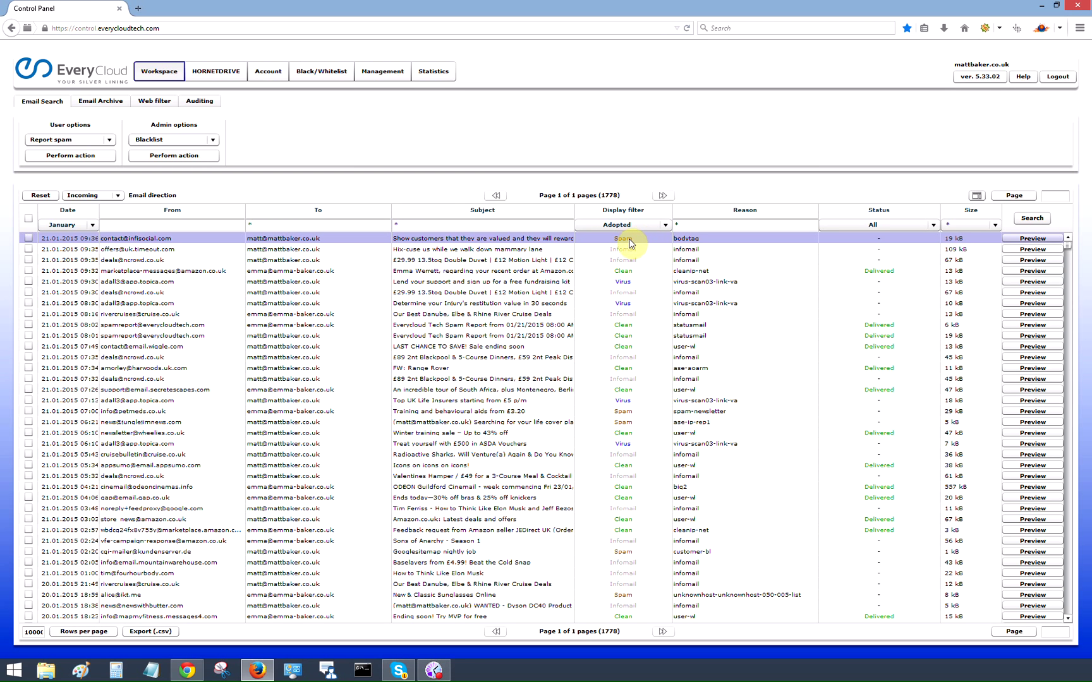
Step: Filter the list to Spam and deliver the newest spam message from 21.01.2015 09:36
{"action": "left_click", "coordinate": [650, 225]}
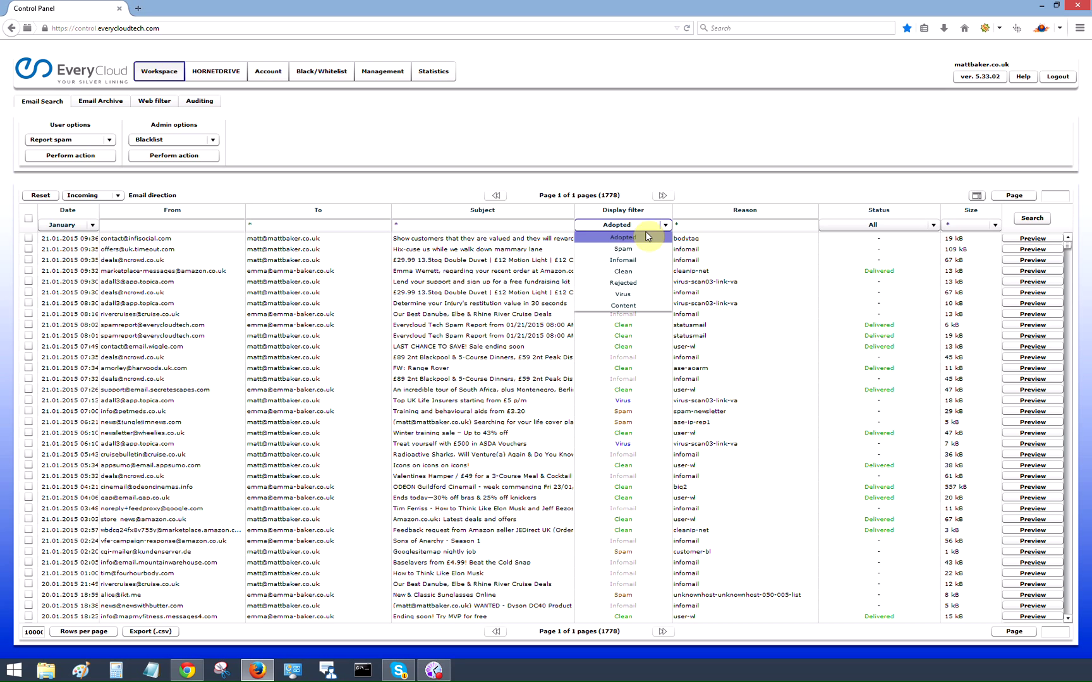
{"action": "left_click", "coordinate": [631, 250]}
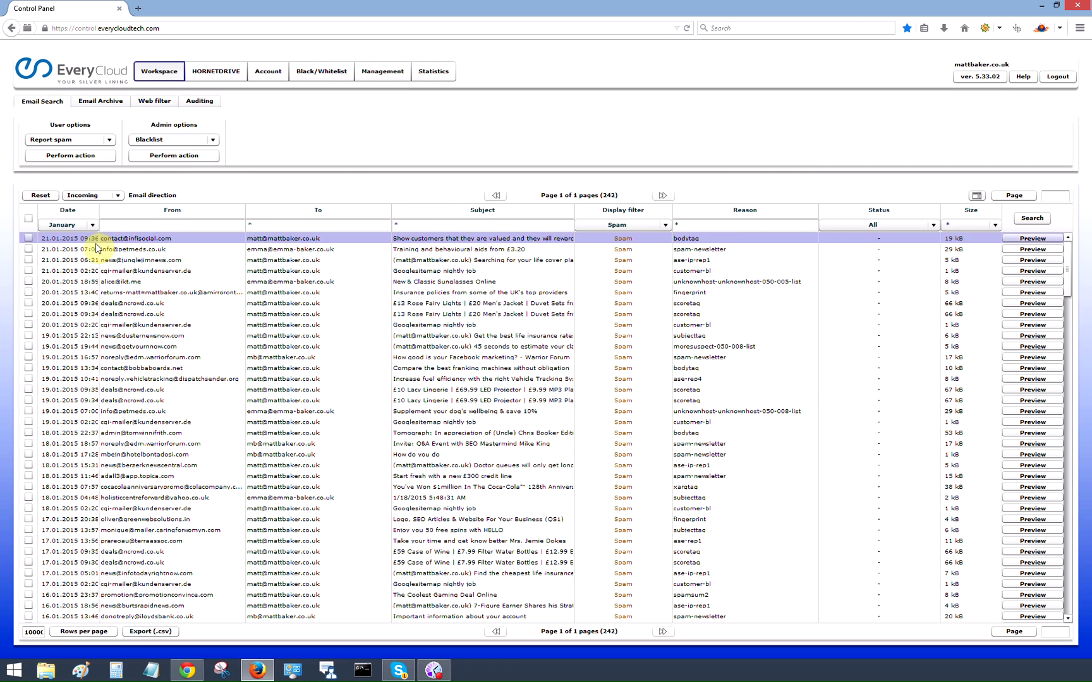
{"action": "left_click", "coordinate": [29, 239]}
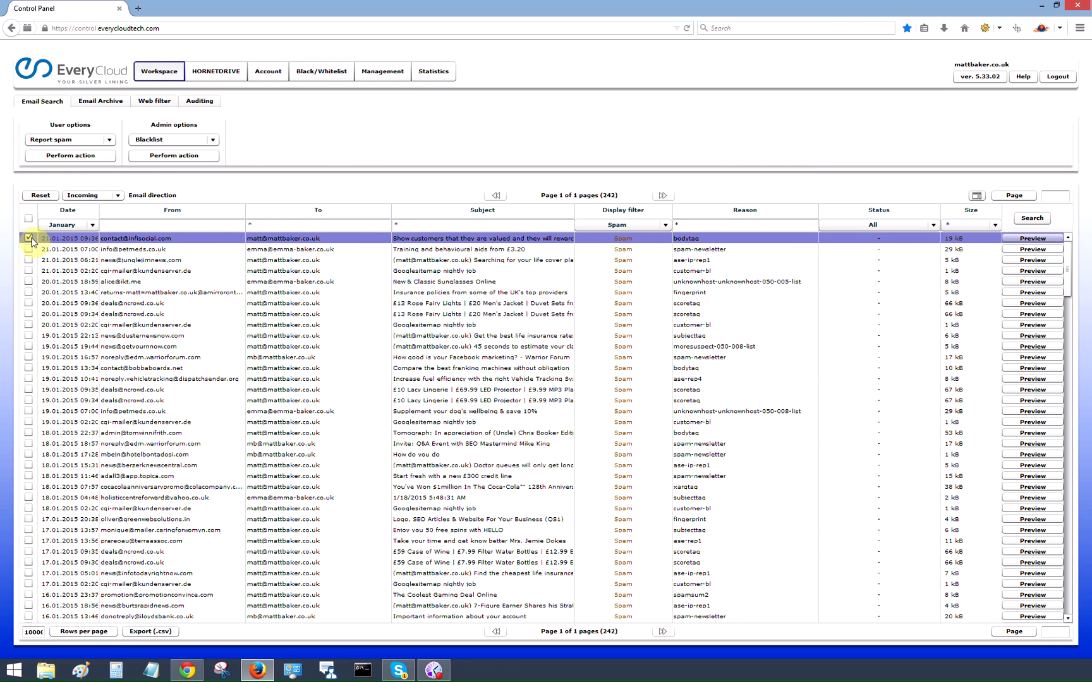
{"action": "left_click", "coordinate": [108, 140]}
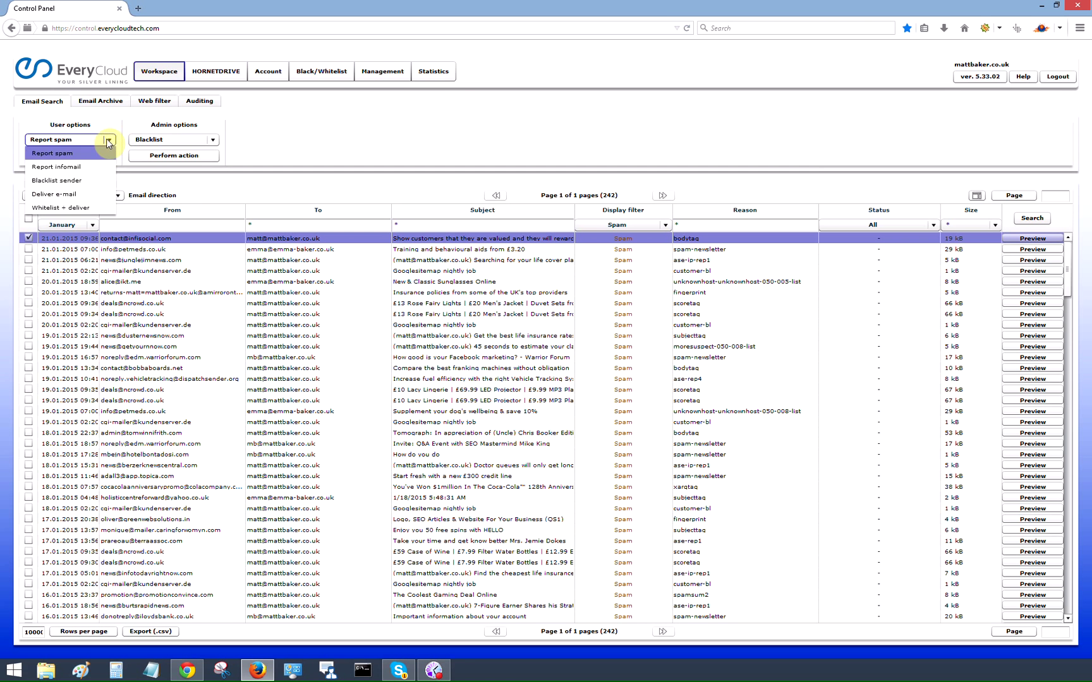
{"action": "left_click", "coordinate": [67, 194]}
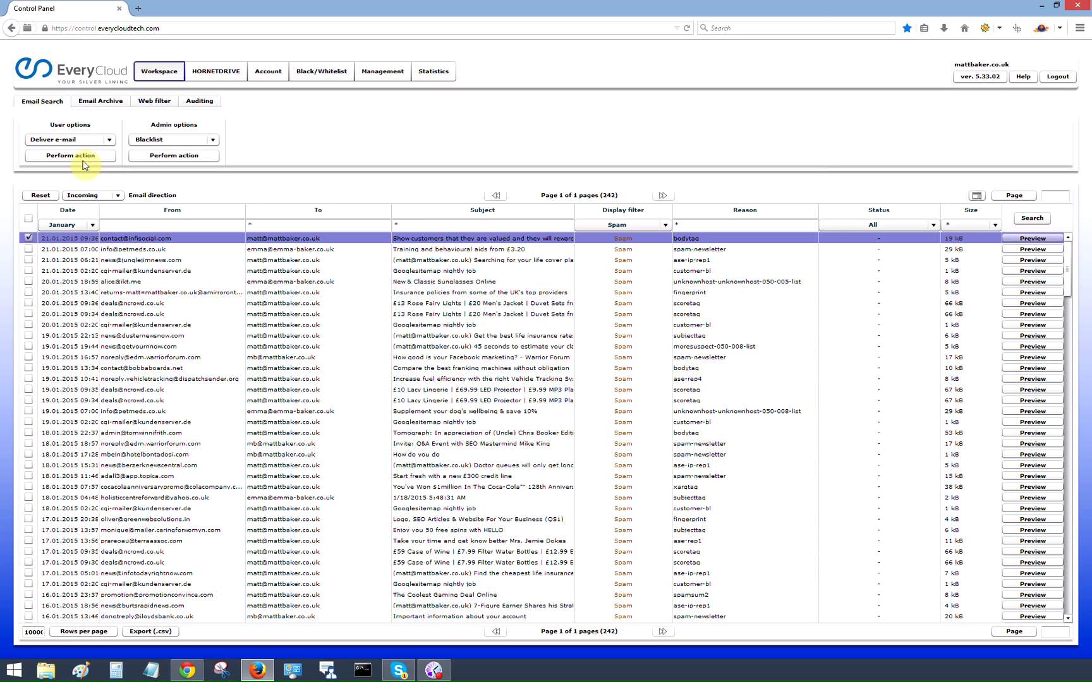
{"action": "left_click", "coordinate": [70, 157]}
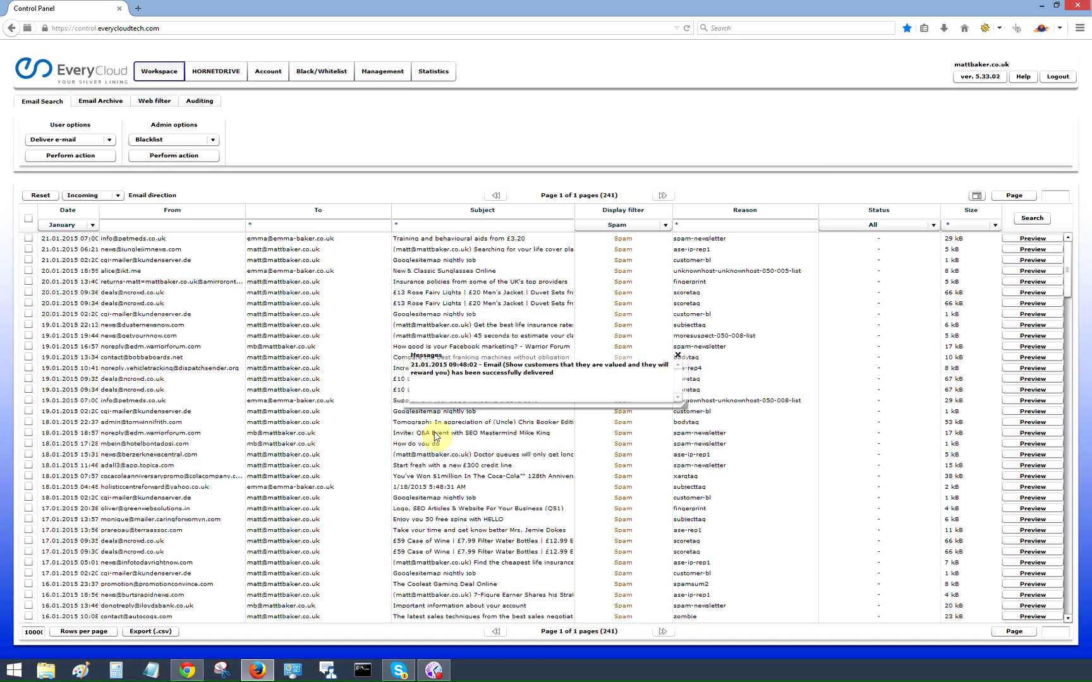
{"action": "left_click", "coordinate": [678, 356]}
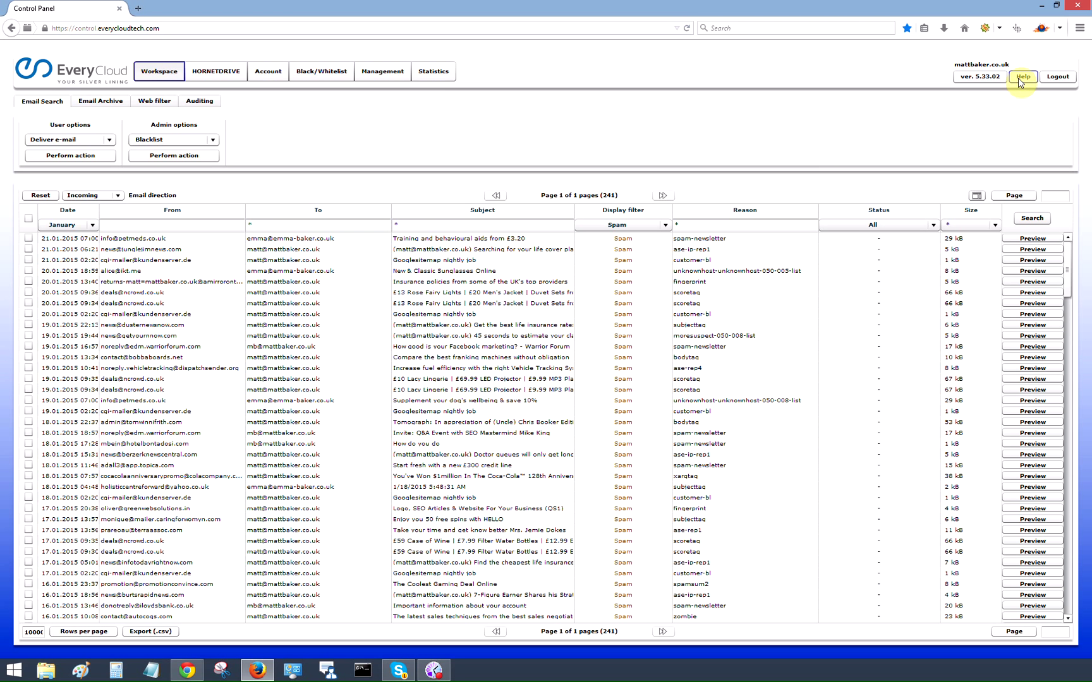
Step: Set the Display filter back to Adopted, then preview and close the top delivered message
{"action": "left_click", "coordinate": [1020, 83]}
{"action": "left_click", "coordinate": [648, 225]}
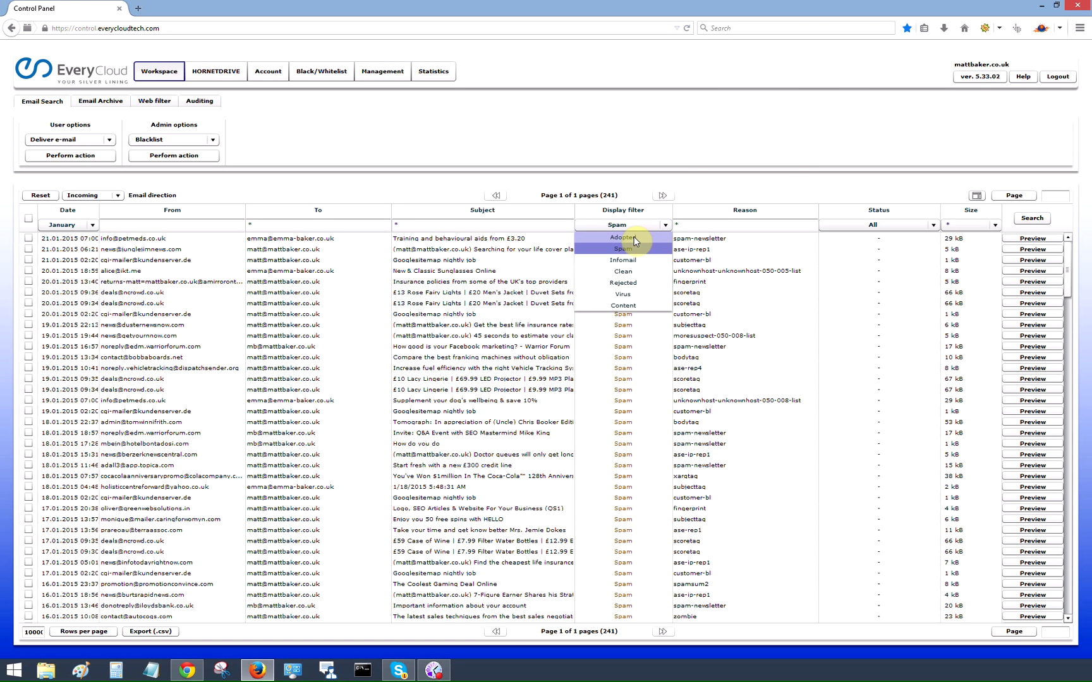
{"action": "left_click", "coordinate": [634, 239]}
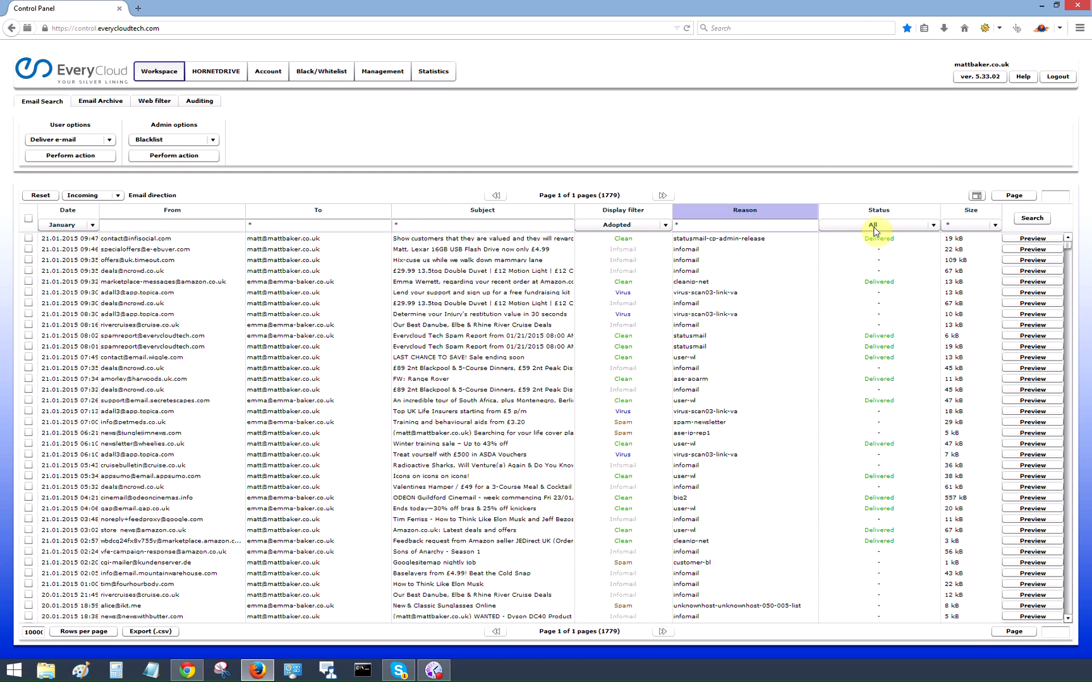
{"action": "mouse_move", "coordinate": [876, 244]}
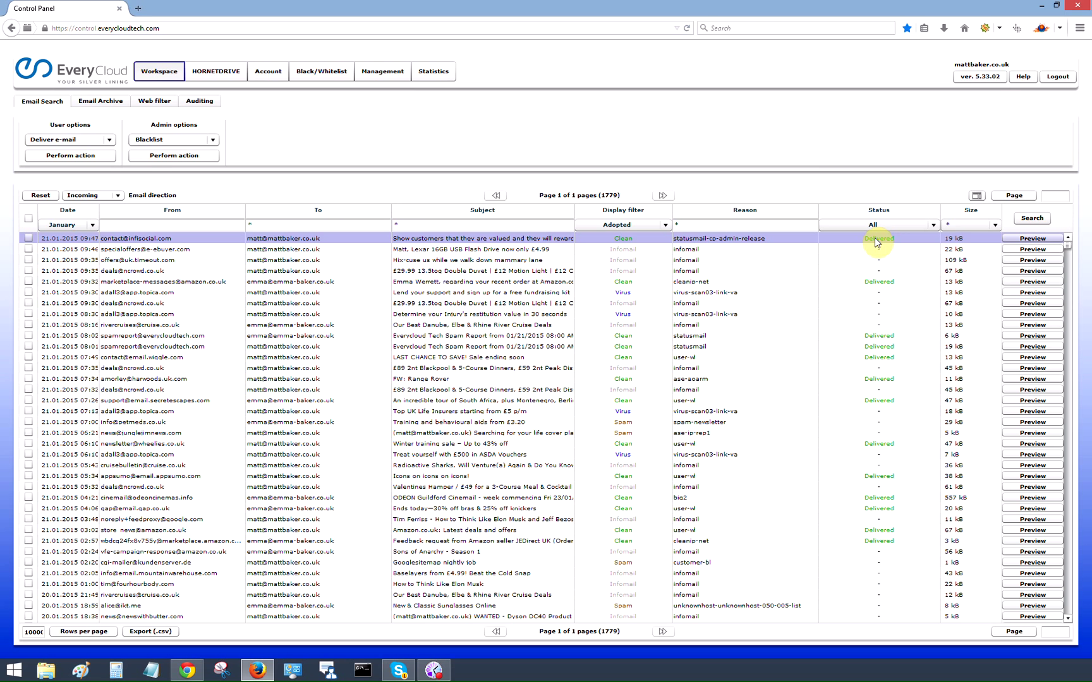
{"action": "double_click", "coordinate": [874, 238]}
{"action": "left_click", "coordinate": [657, 208]}
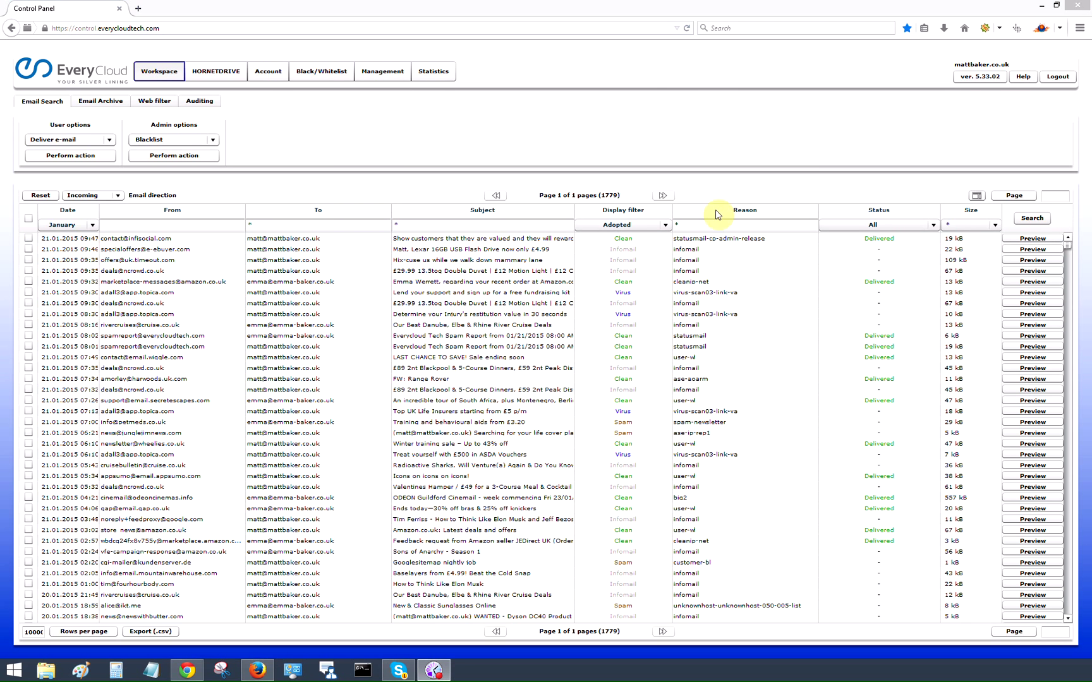
{"action": "left_click", "coordinate": [1039, 239]}
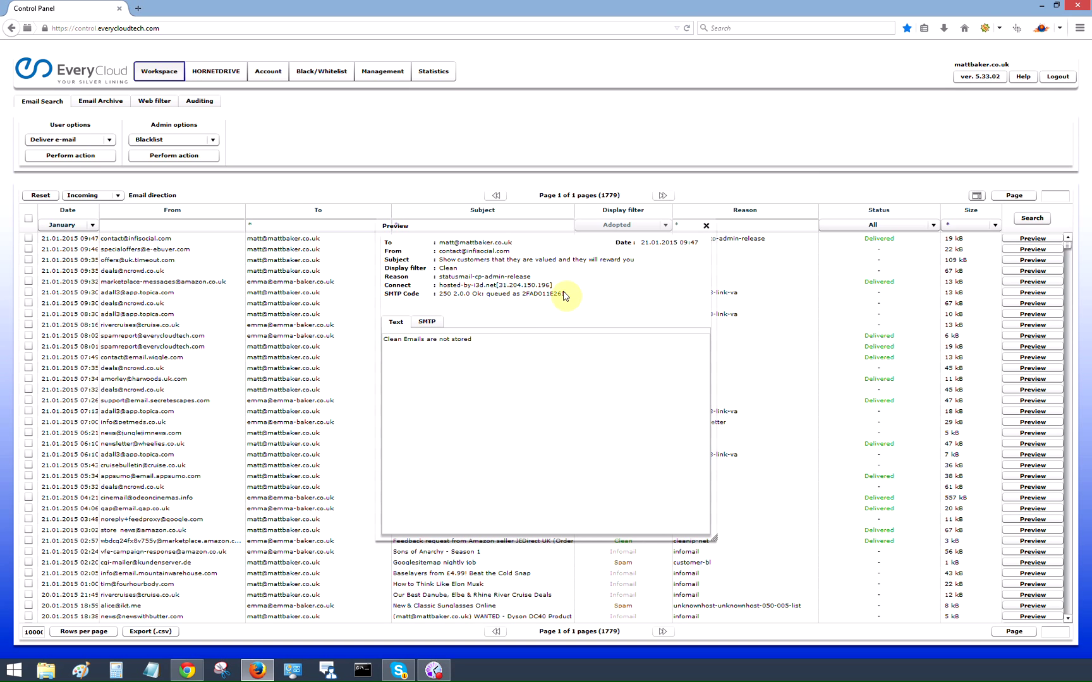
{"action": "left_click", "coordinate": [426, 322]}
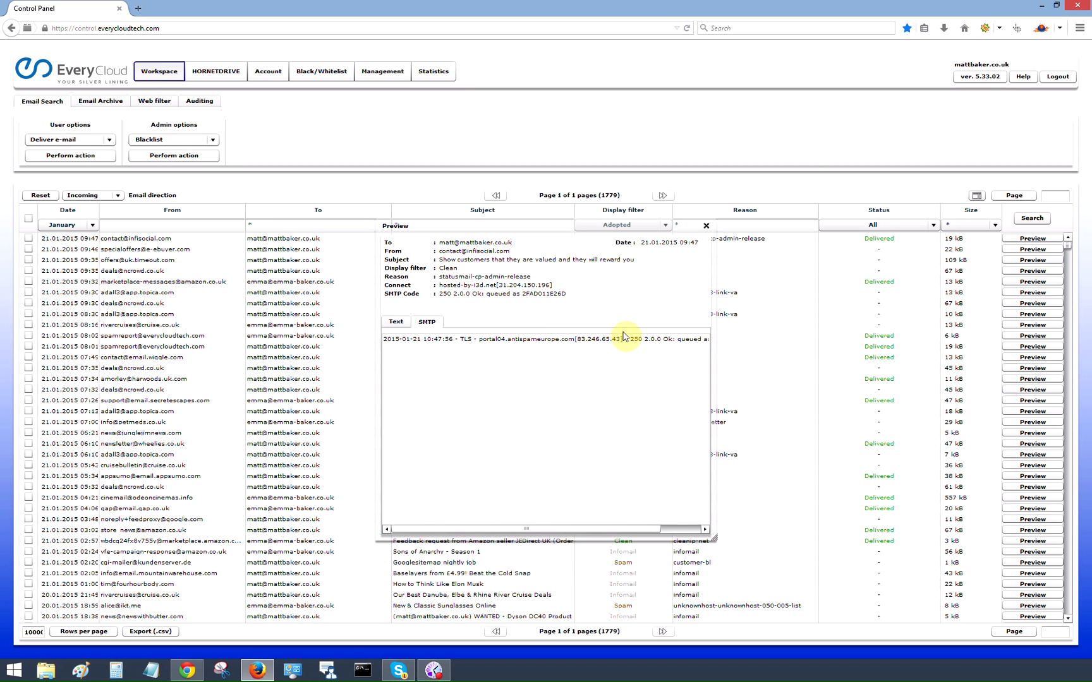
{"action": "left_click", "coordinate": [395, 321]}
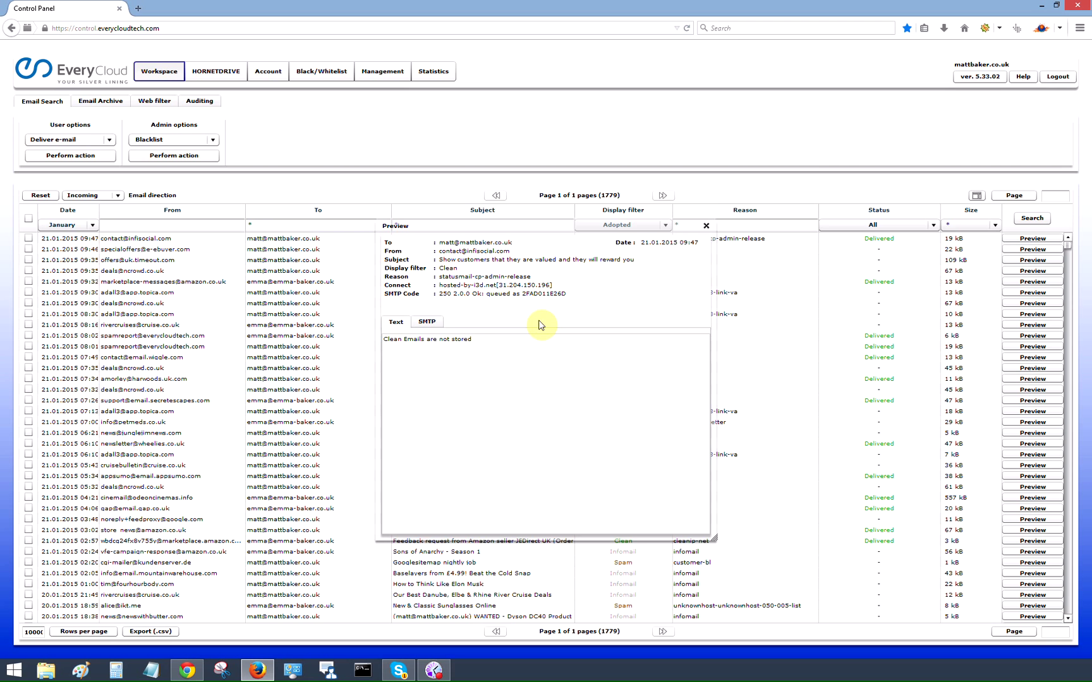
{"action": "left_click", "coordinate": [706, 225]}
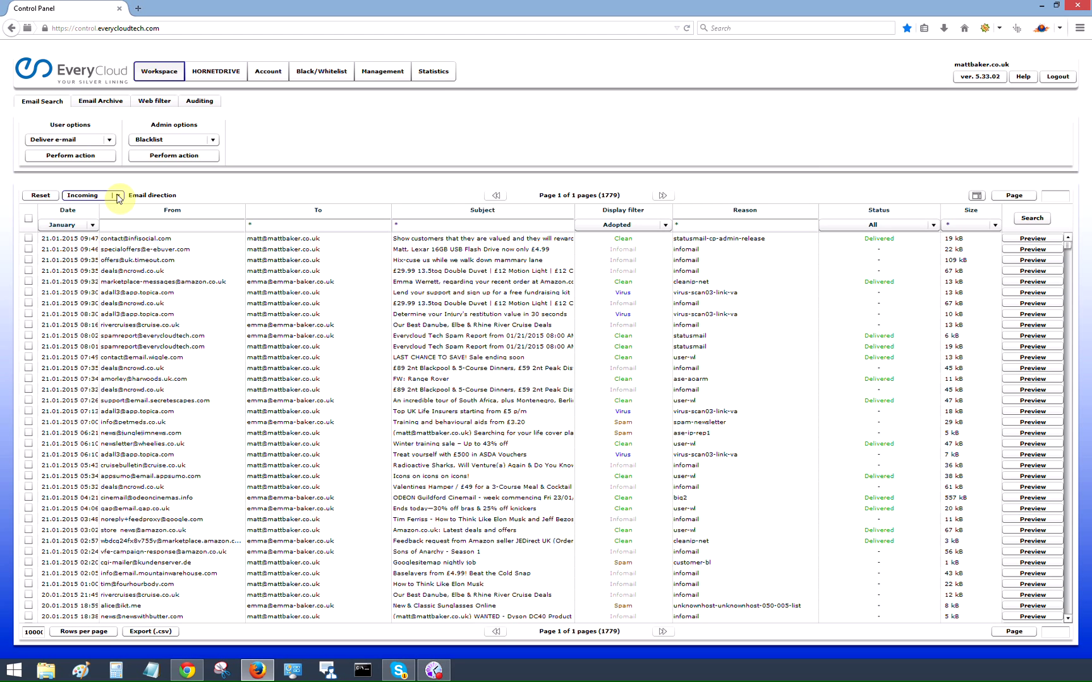
Step: Drop down the Date filter to show its date range options
{"action": "left_click", "coordinate": [87, 225]}
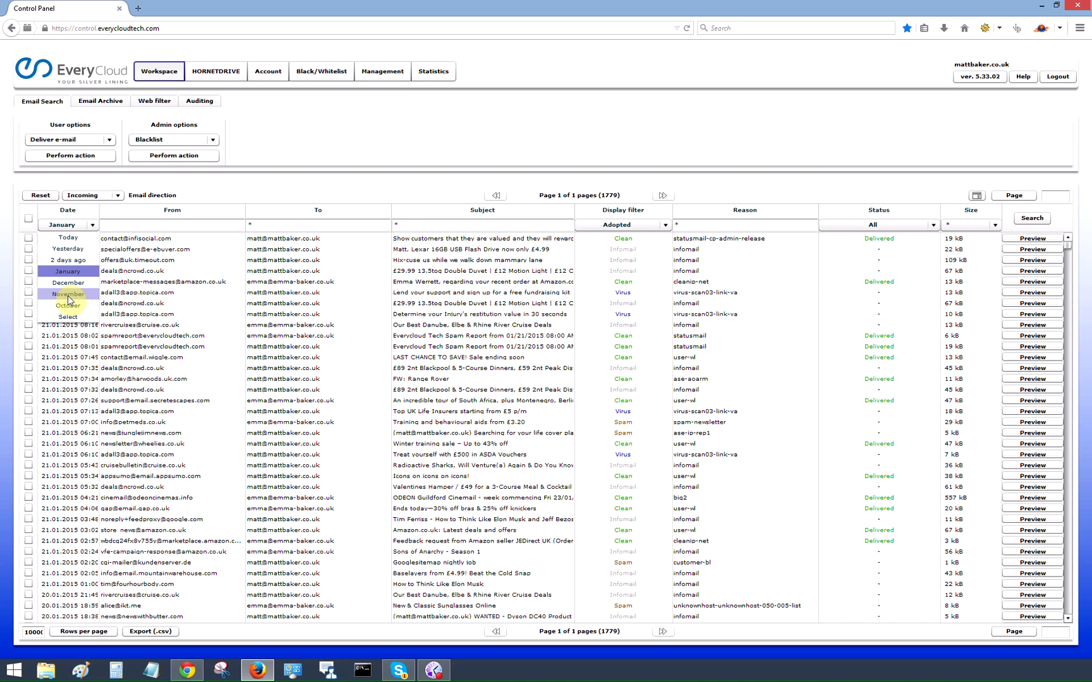
{"action": "left_click", "coordinate": [395, 74]}
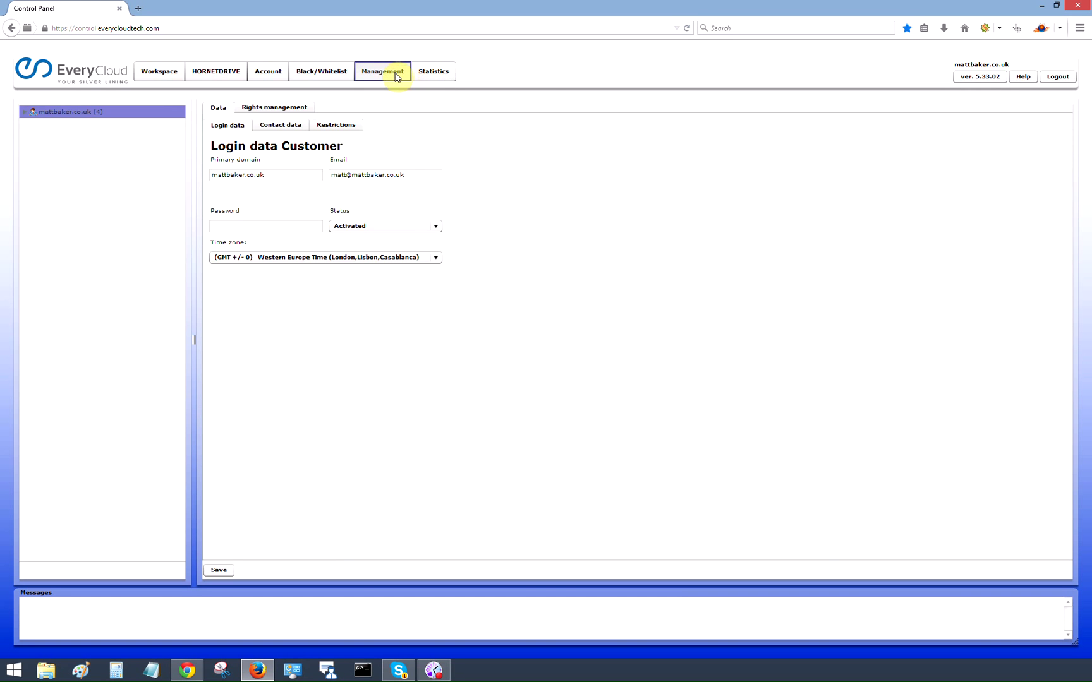
{"action": "left_click", "coordinate": [22, 112]}
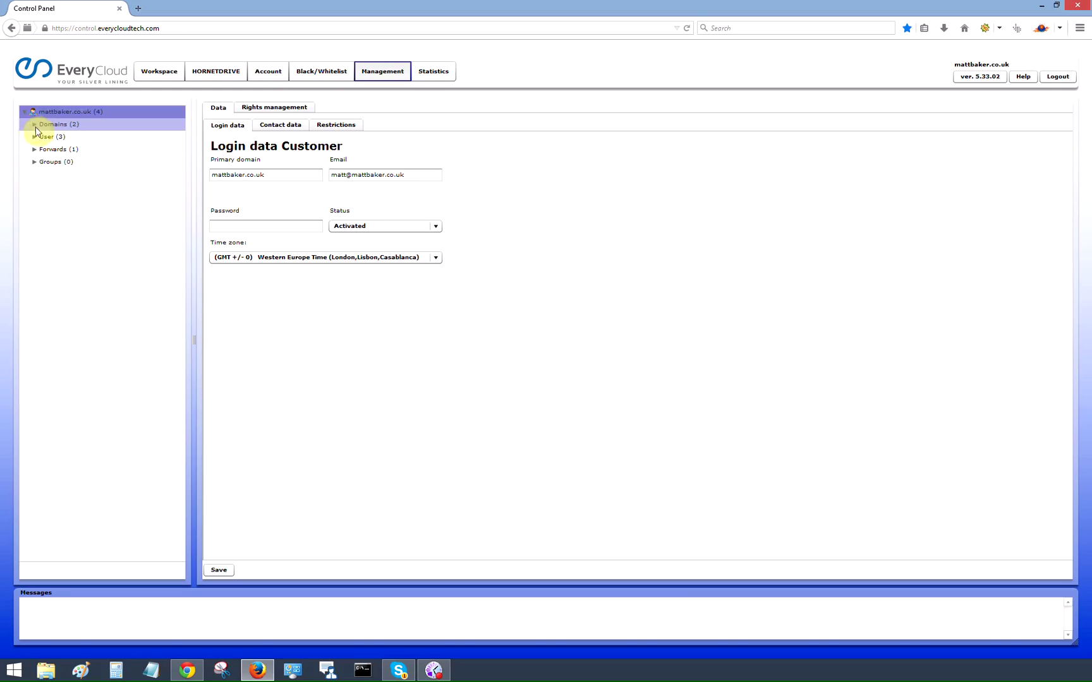
{"action": "left_click", "coordinate": [33, 125]}
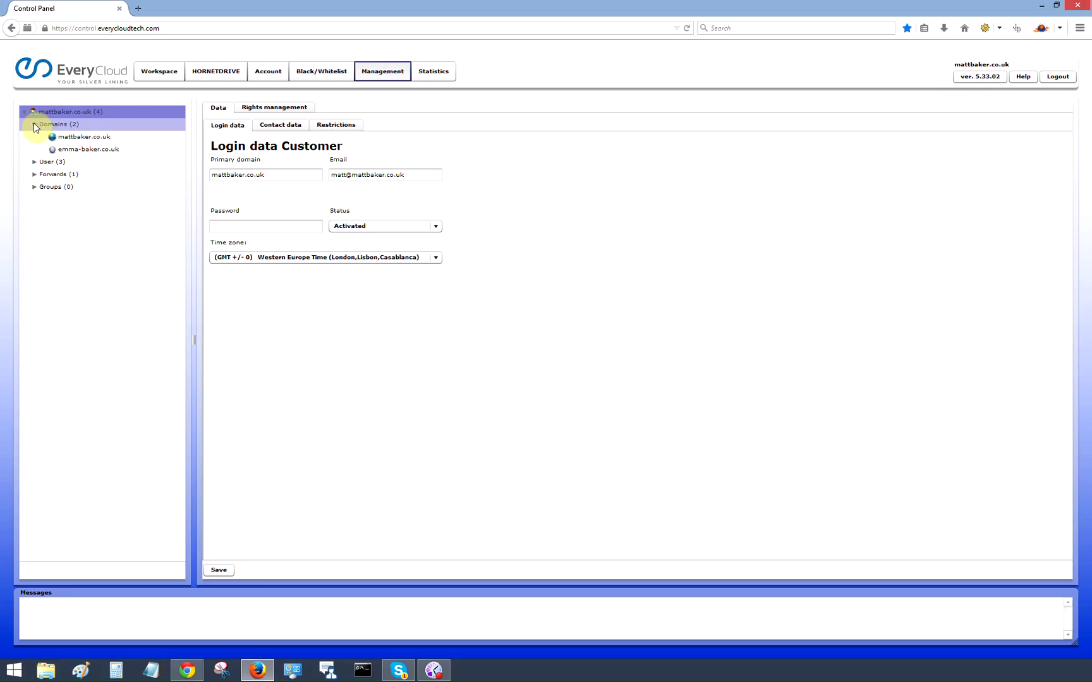
{"action": "left_click", "coordinate": [72, 139]}
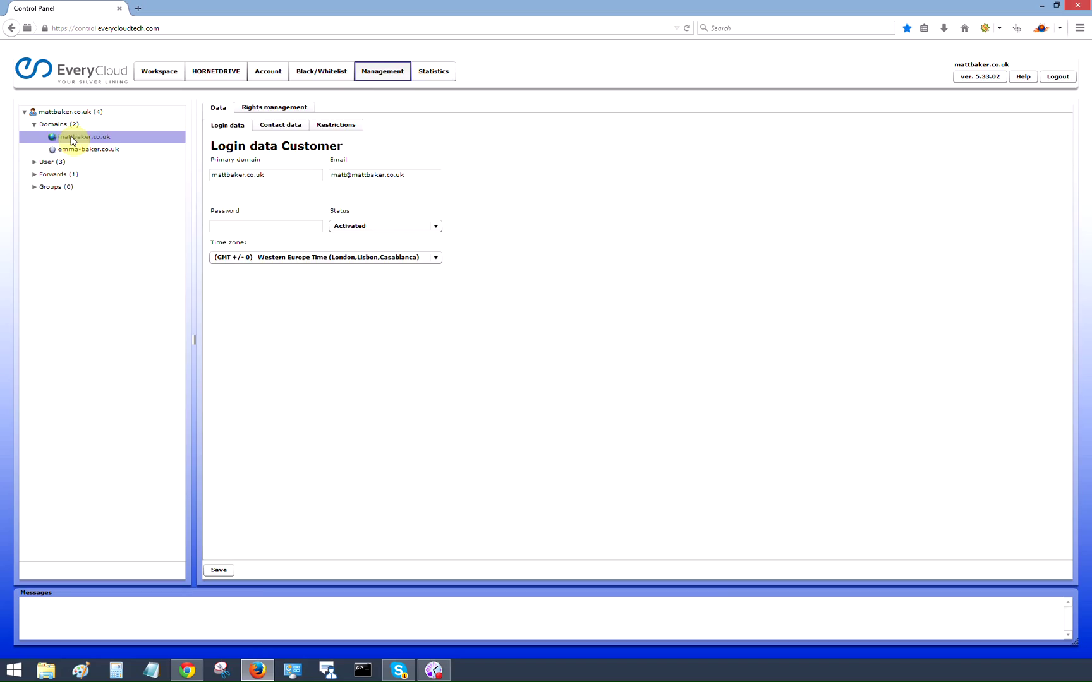
{"action": "left_click", "coordinate": [73, 139]}
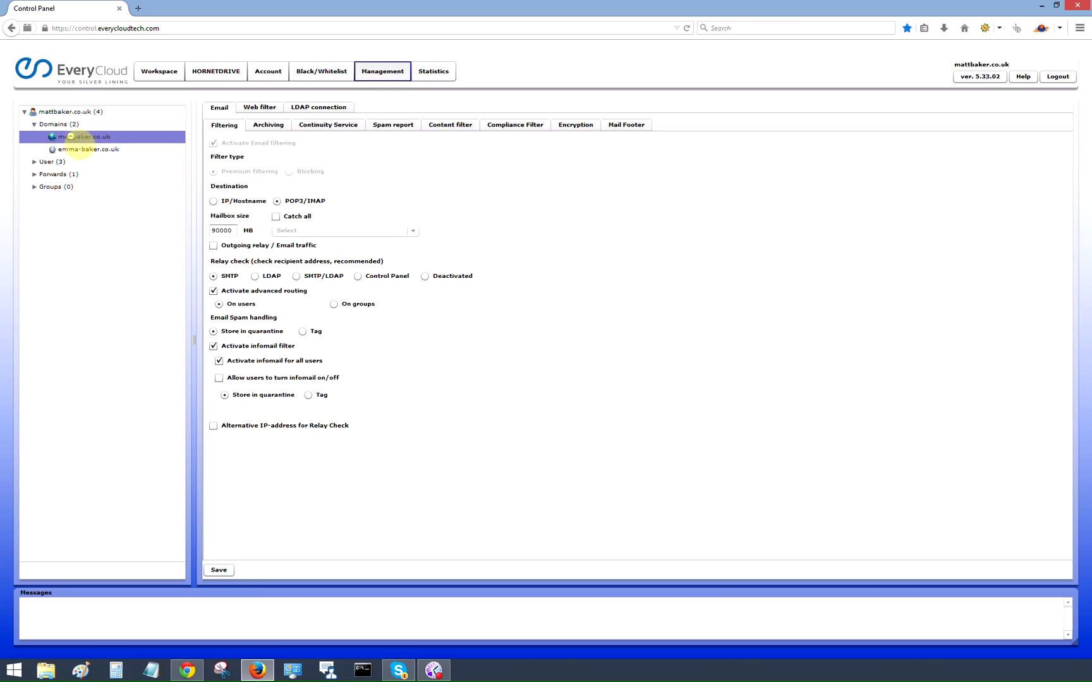
Step: Add and save test.com.au as an alias domain, then expand Domains (3)
{"action": "left_click", "coordinate": [63, 125]}
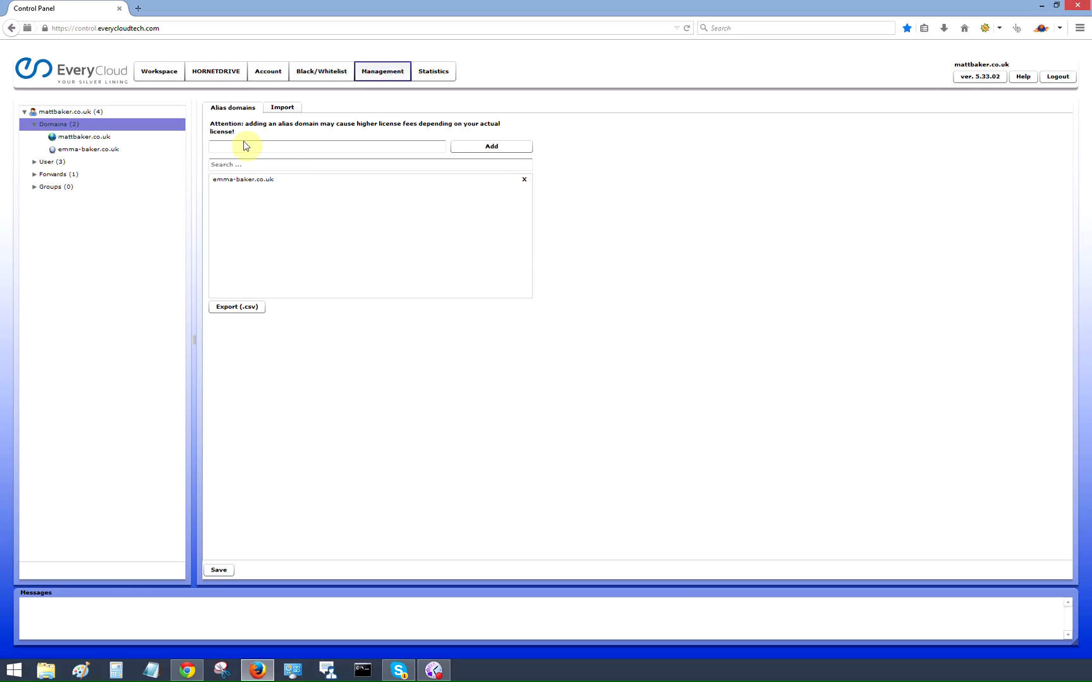
{"action": "left_click", "coordinate": [237, 147]}
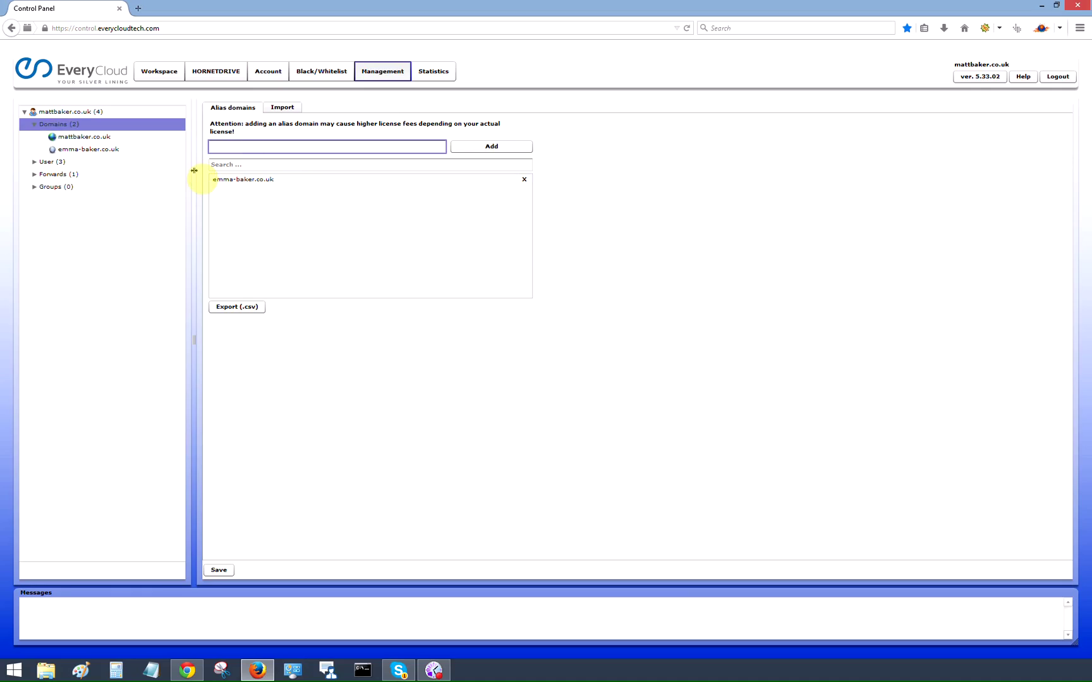
{"action": "type", "text": "test.com.au"}
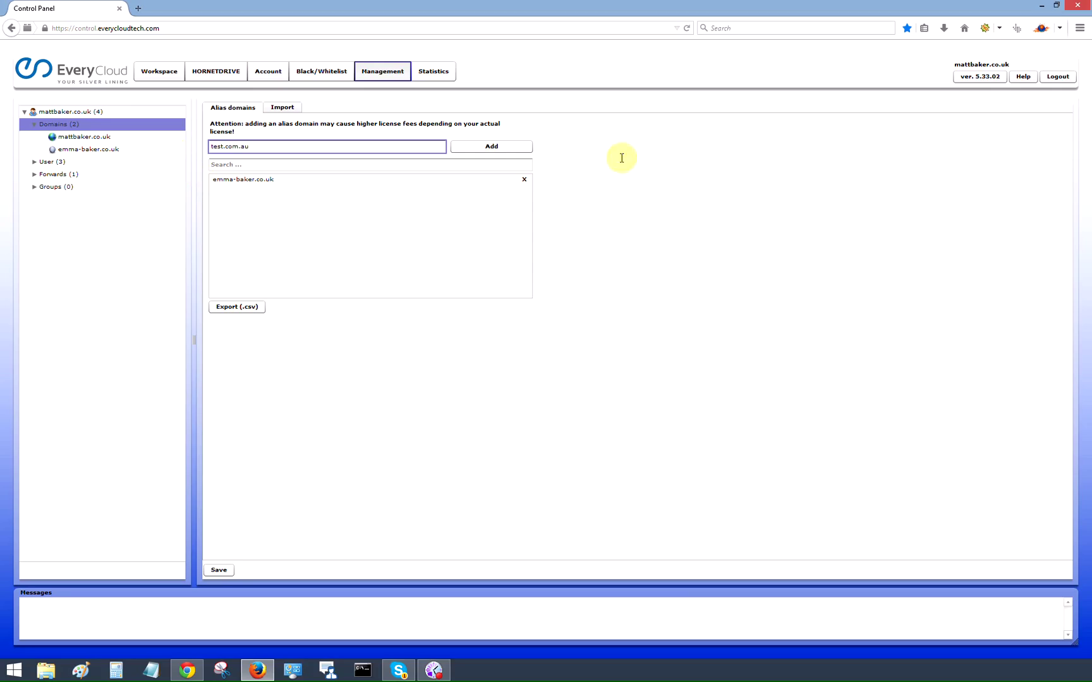
{"action": "left_click", "coordinate": [489, 148]}
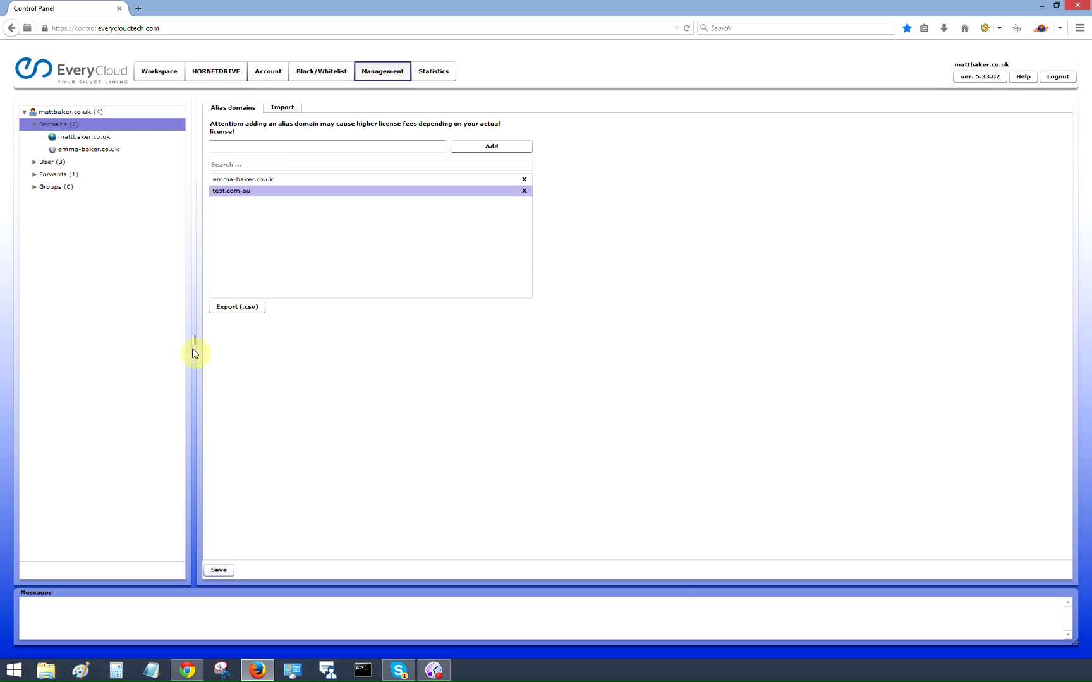
{"action": "left_click", "coordinate": [231, 571]}
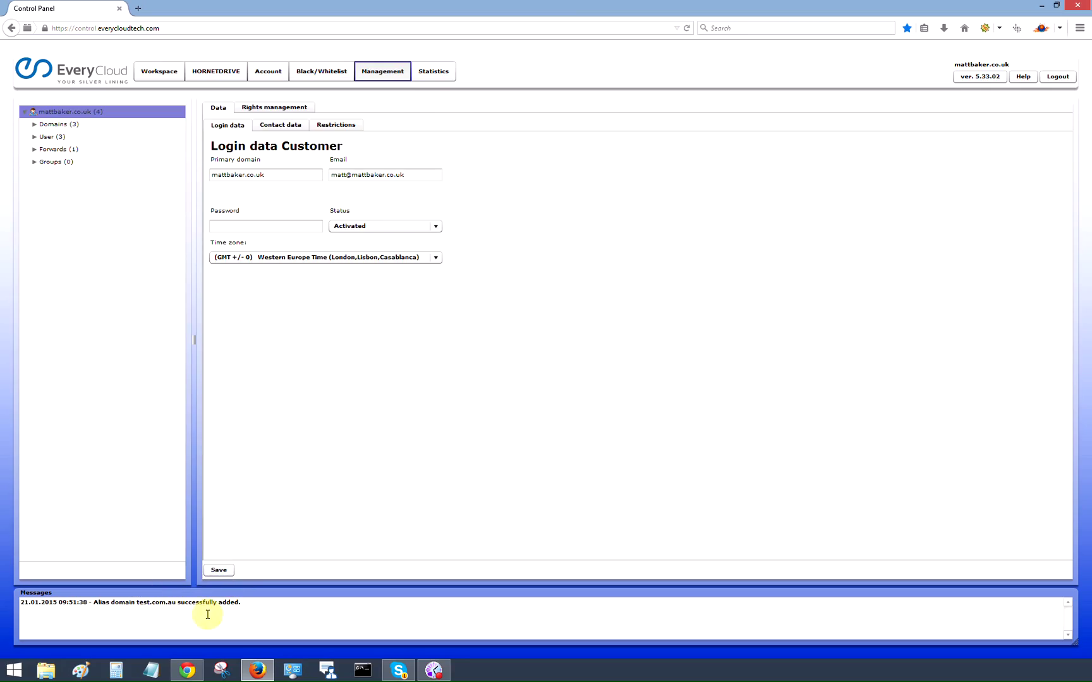
{"action": "left_click", "coordinate": [34, 124]}
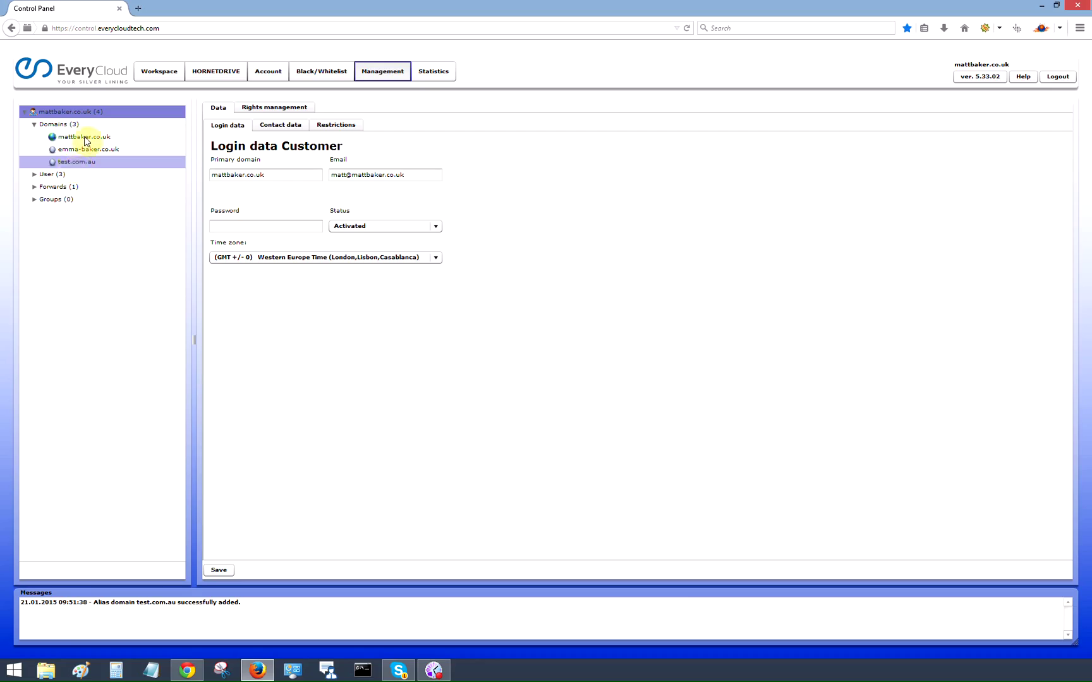
{"action": "left_click", "coordinate": [79, 139]}
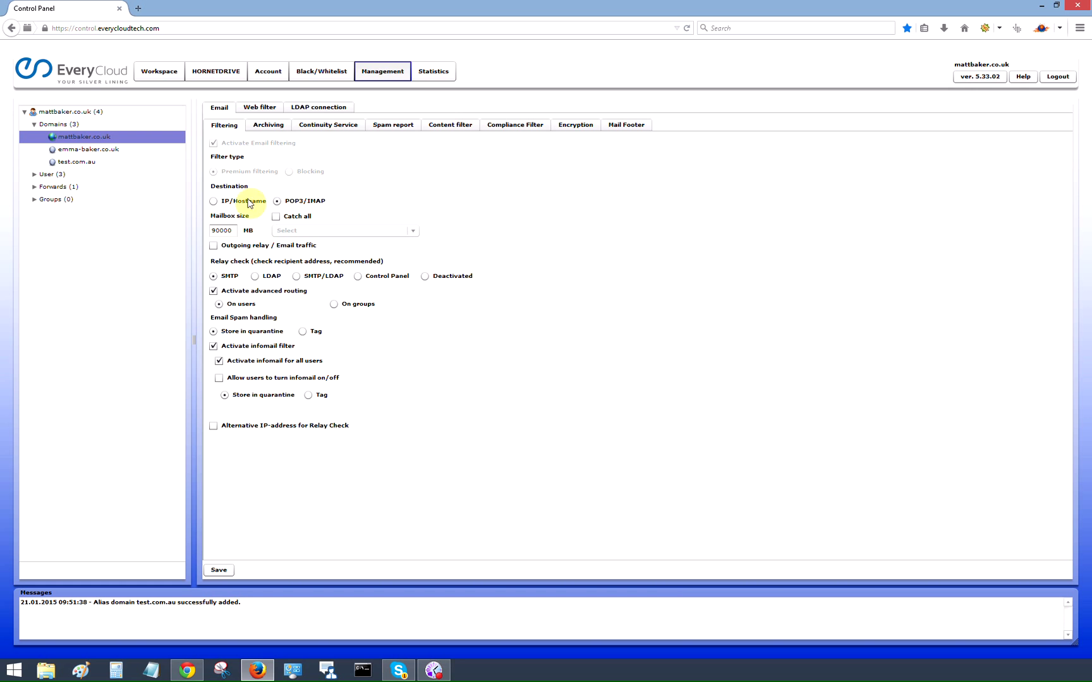
{"action": "left_click", "coordinate": [214, 202]}
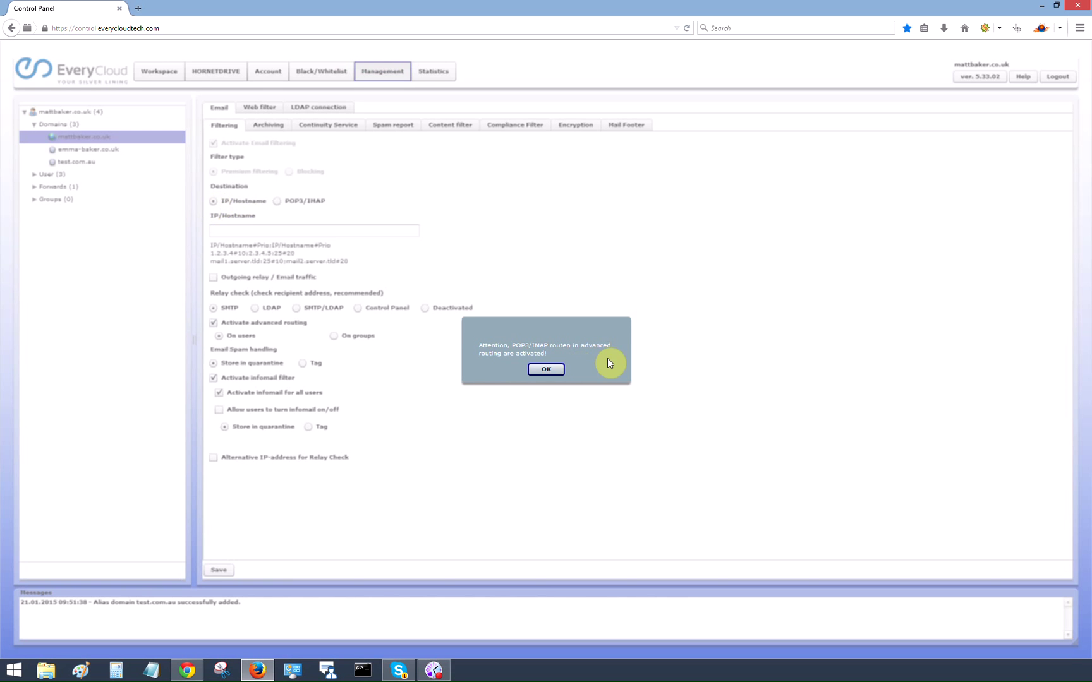
{"action": "left_click", "coordinate": [546, 368]}
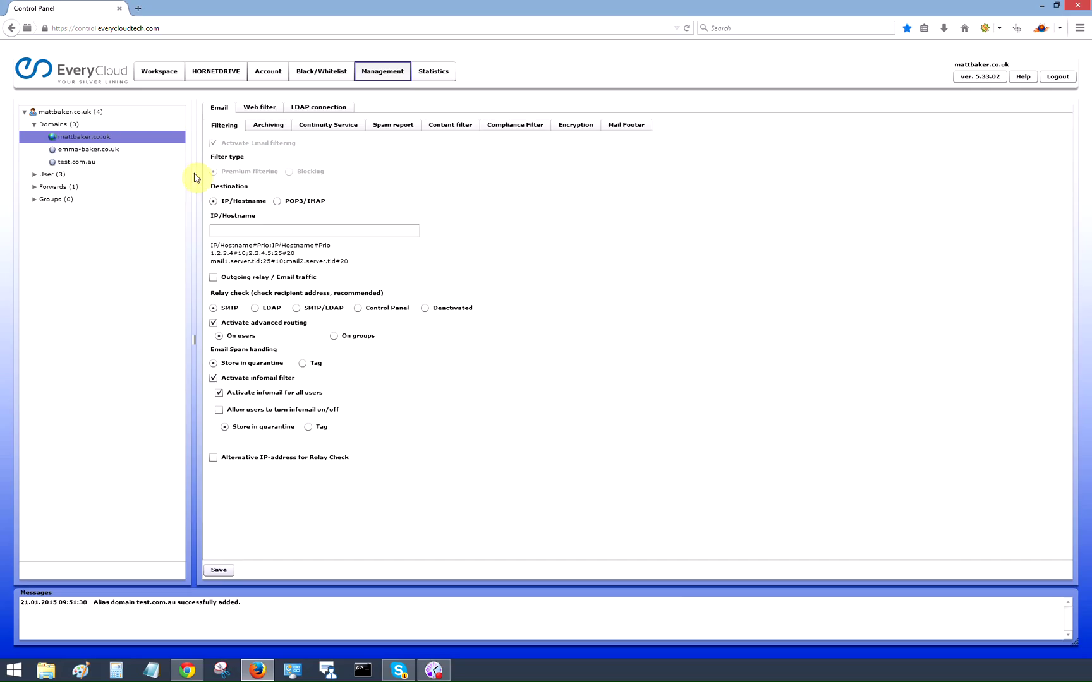
{"action": "left_click", "coordinate": [229, 232]}
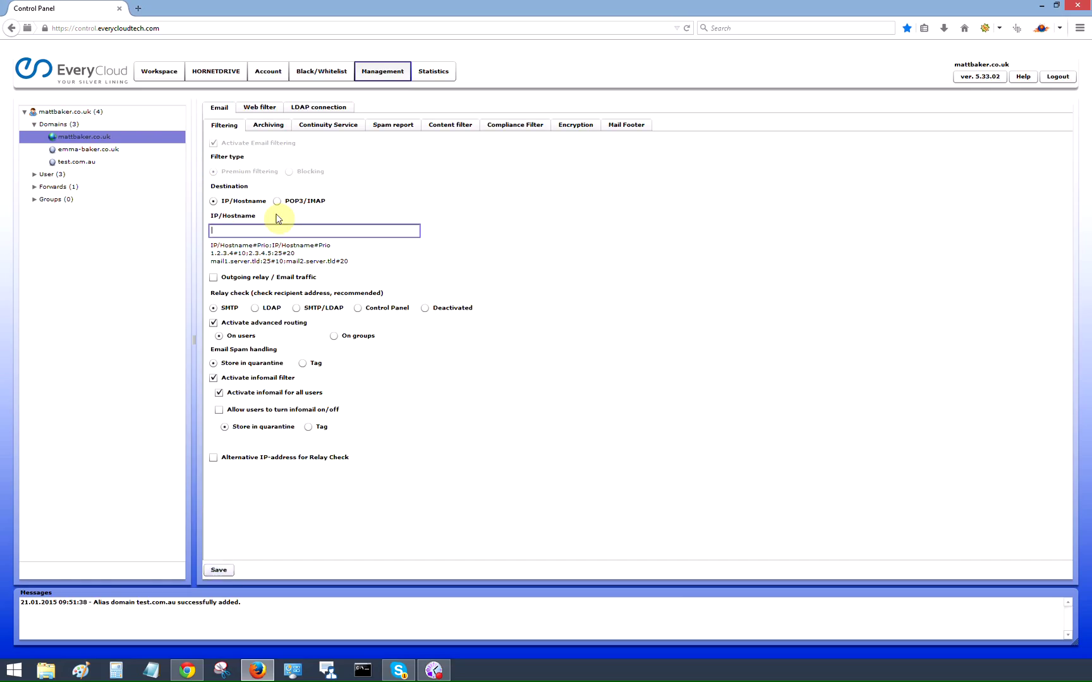
{"action": "type", "text": "1.1.1.1"}
Step: Enable Outgoing relay / Email traffic and clear the test relay and IP/Hostname entries
{"action": "left_click", "coordinate": [213, 278]}
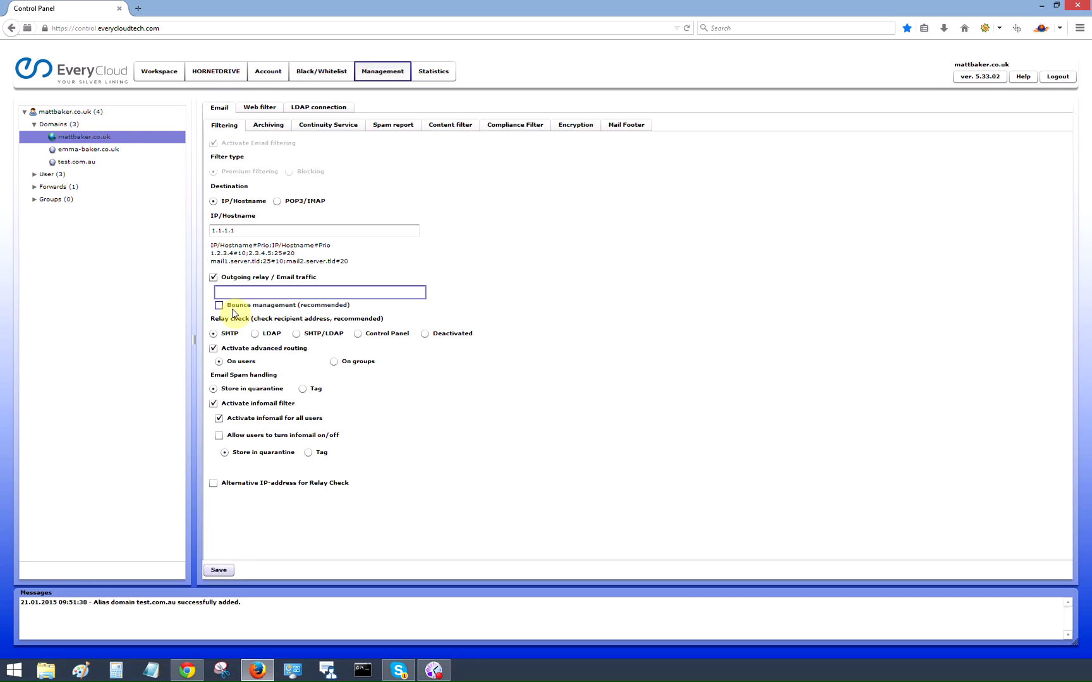
{"action": "type", "text": "1.1.11."}
{"action": "key", "text": "BackSpace"}
{"action": "key", "text": "BackSpace"}
{"action": "key", "text": "BackSpace"}
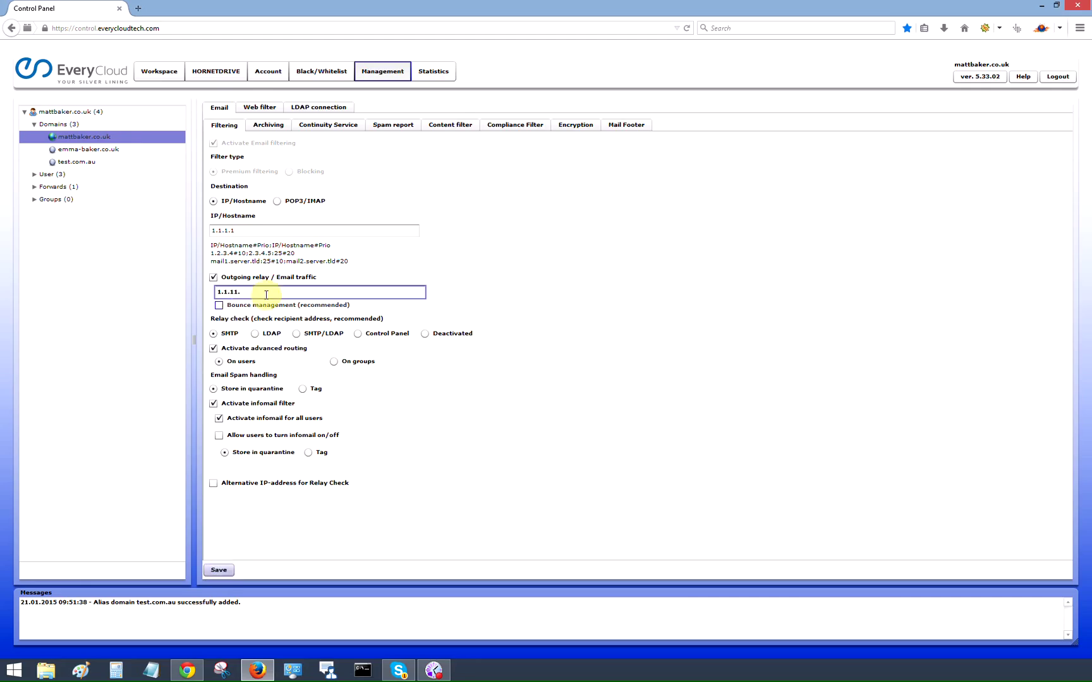
{"action": "key", "text": "BackSpace"}
{"action": "key", "text": "BackSpace"}
{"action": "key", "text": "BackSpace"}
{"action": "key", "text": "BackSpace"}
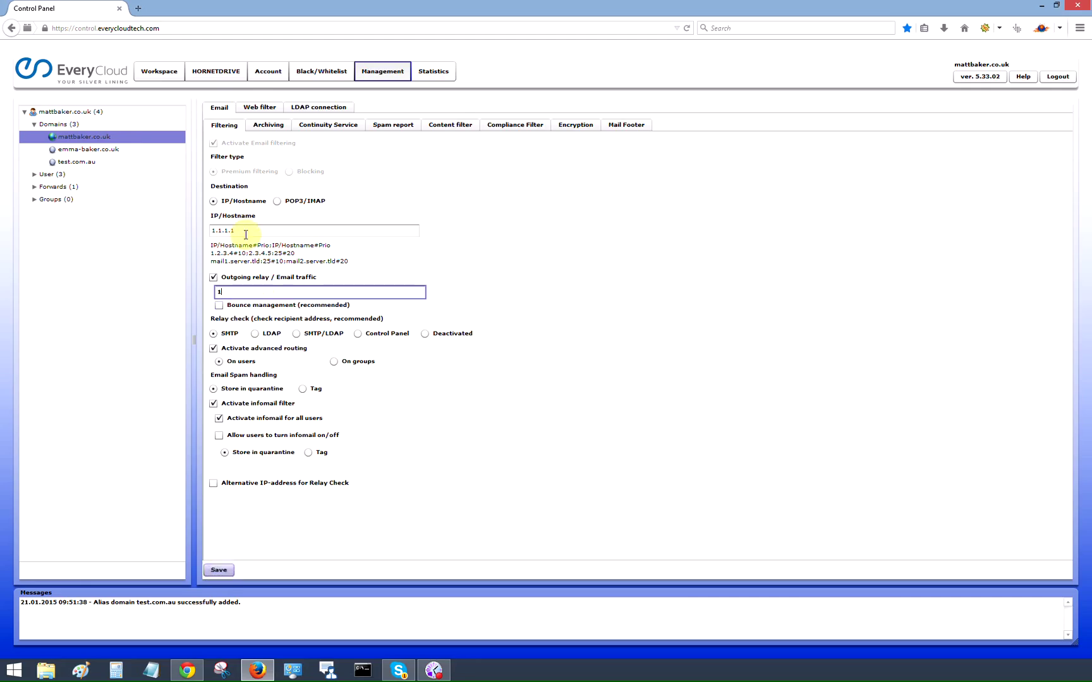
{"action": "left_click", "coordinate": [235, 229]}
{"action": "key", "text": "ctrl+a"}
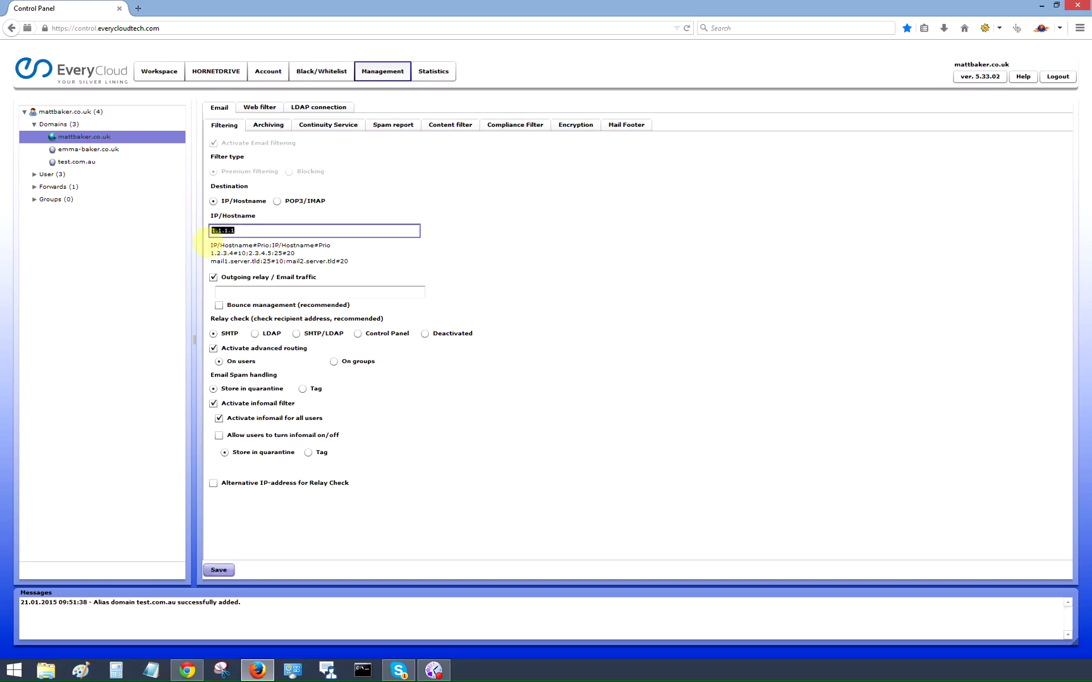
{"action": "key", "text": "BackSpace"}
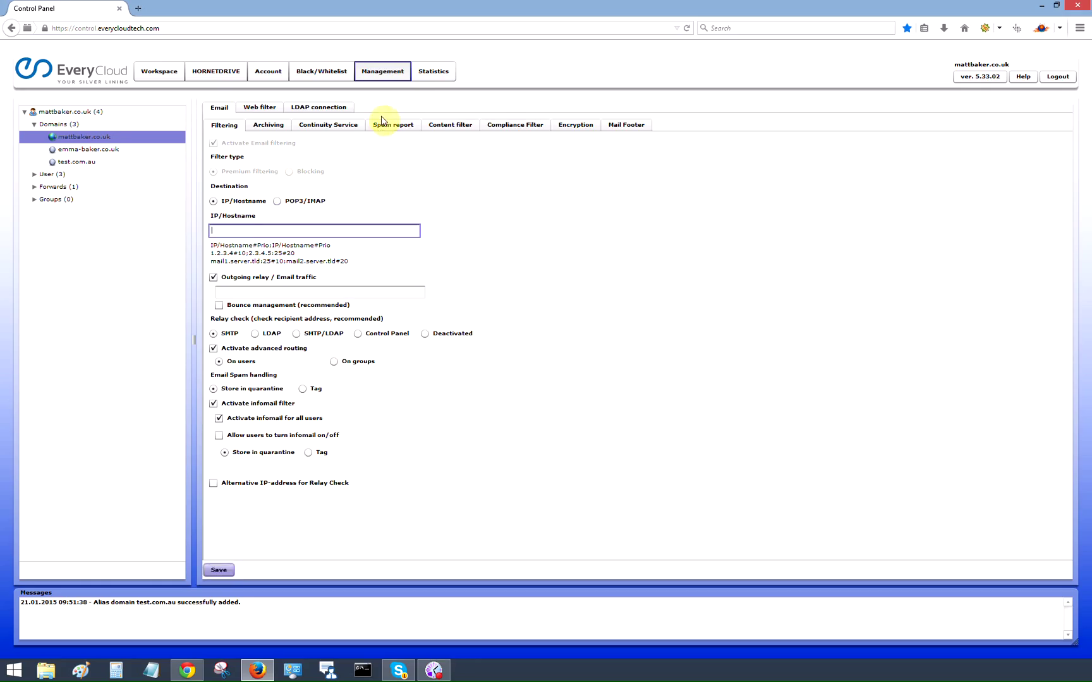
Step: Open Spam report settings, drag the Outlook spam report email on screen, and decline the Sidekick update
{"action": "left_click", "coordinate": [378, 122]}
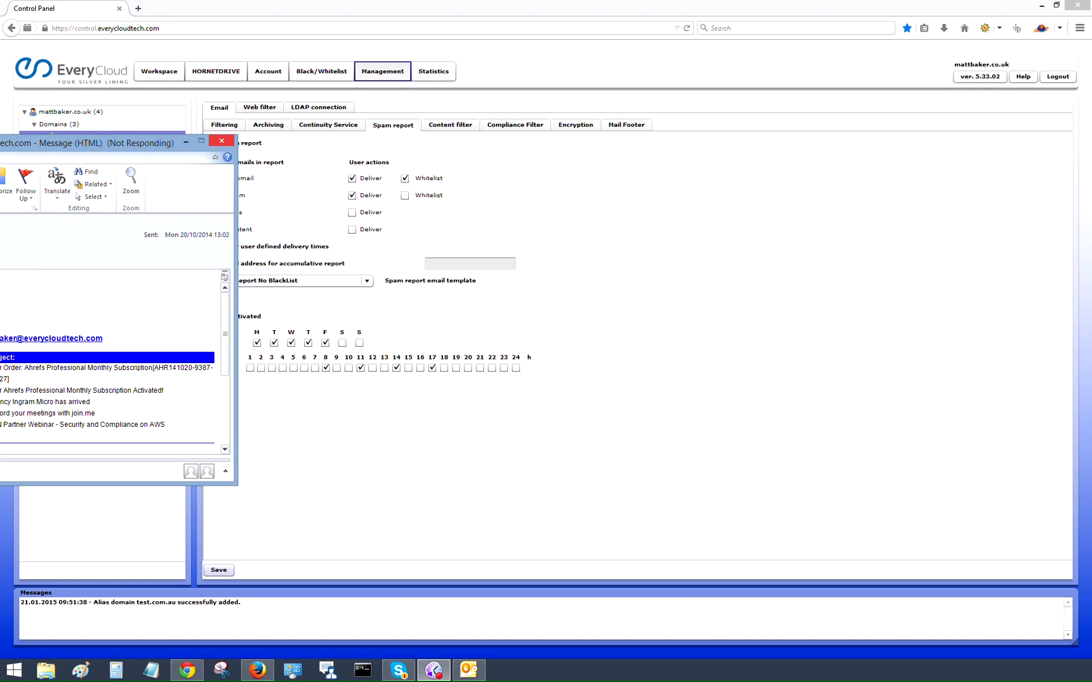
{"action": "left_click_drag", "start_coordinate": [0, 136], "coordinate": [366, 126]}
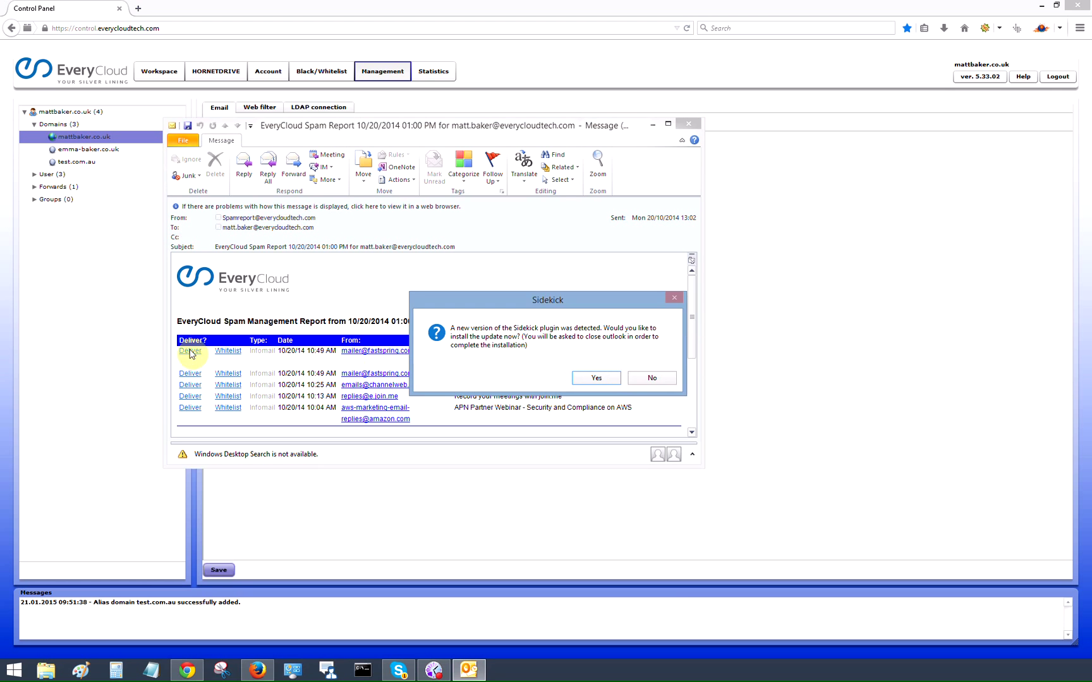
{"action": "left_click", "coordinate": [651, 378]}
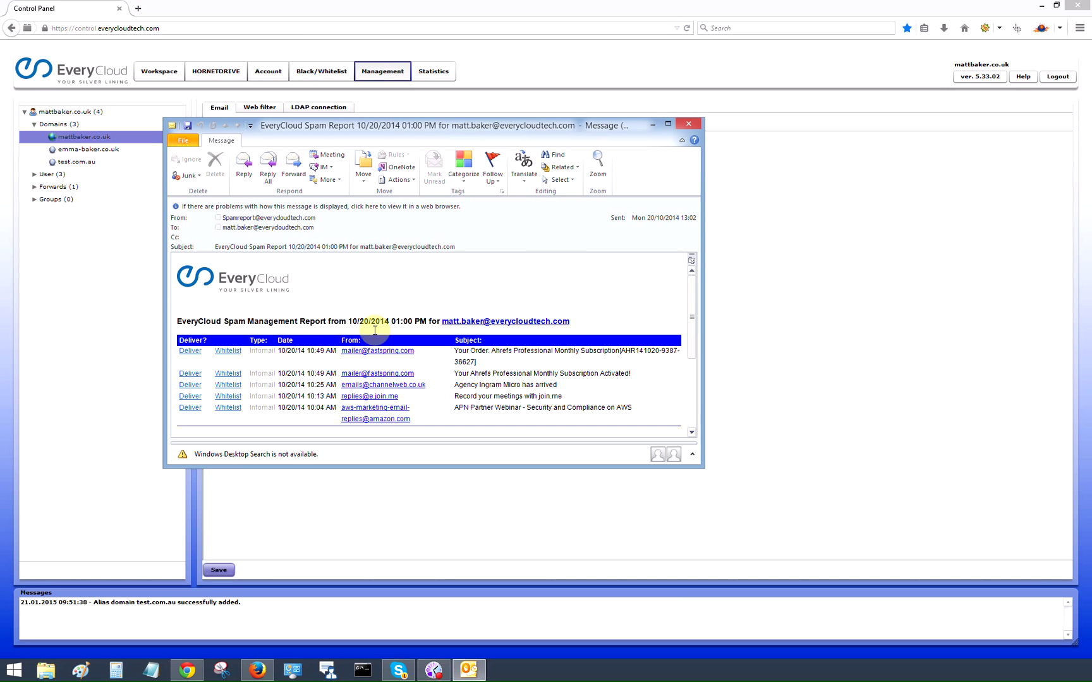
Step: Maximize the spam report, Deliver its first held message, and minimize Outlook
{"action": "left_click", "coordinate": [667, 127]}
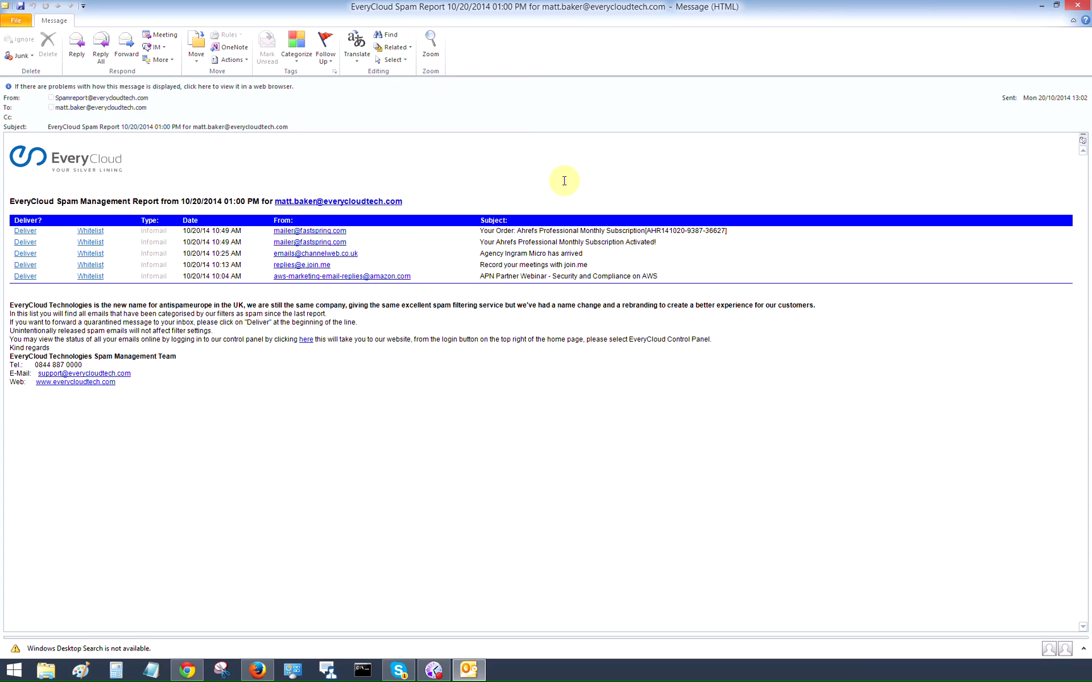
{"action": "left_click", "coordinate": [28, 234]}
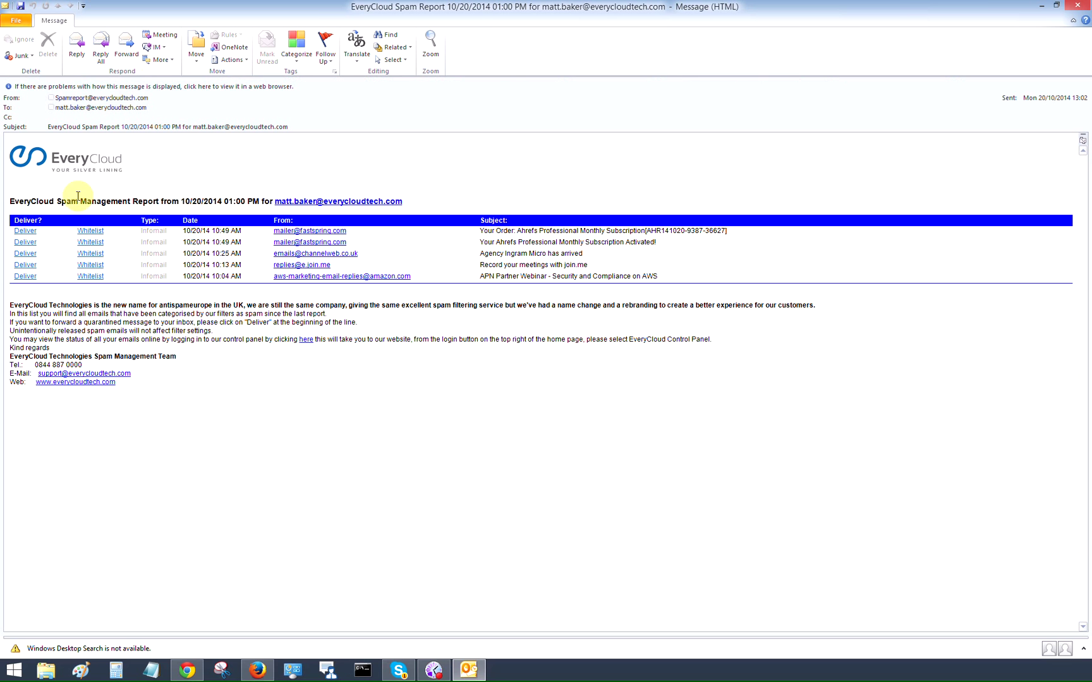
{"action": "left_click", "coordinate": [1041, 5]}
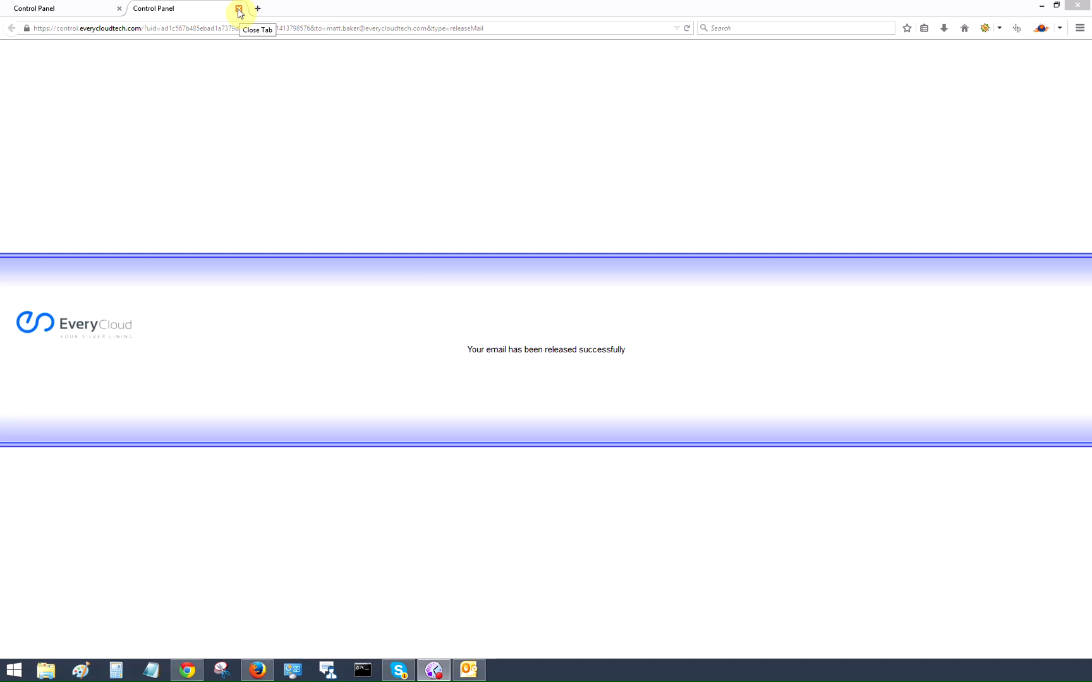
Step: Close the release confirmation, let users set their own delivery times, and untick the accumulative report address
{"action": "left_click", "coordinate": [239, 8]}
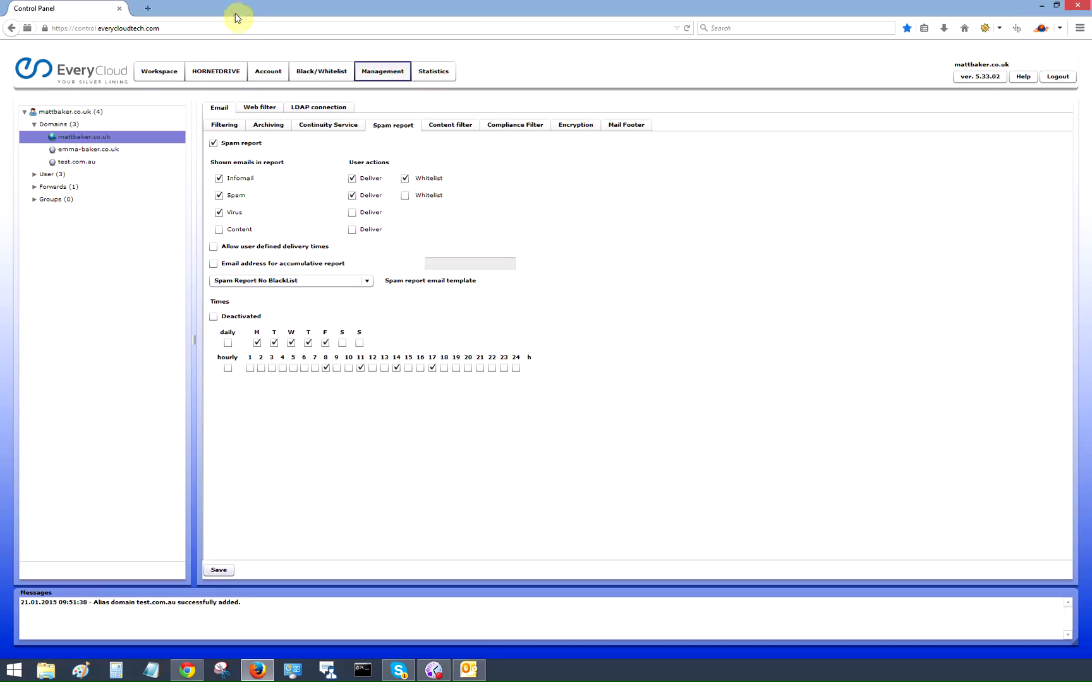
{"action": "left_click", "coordinate": [341, 341]}
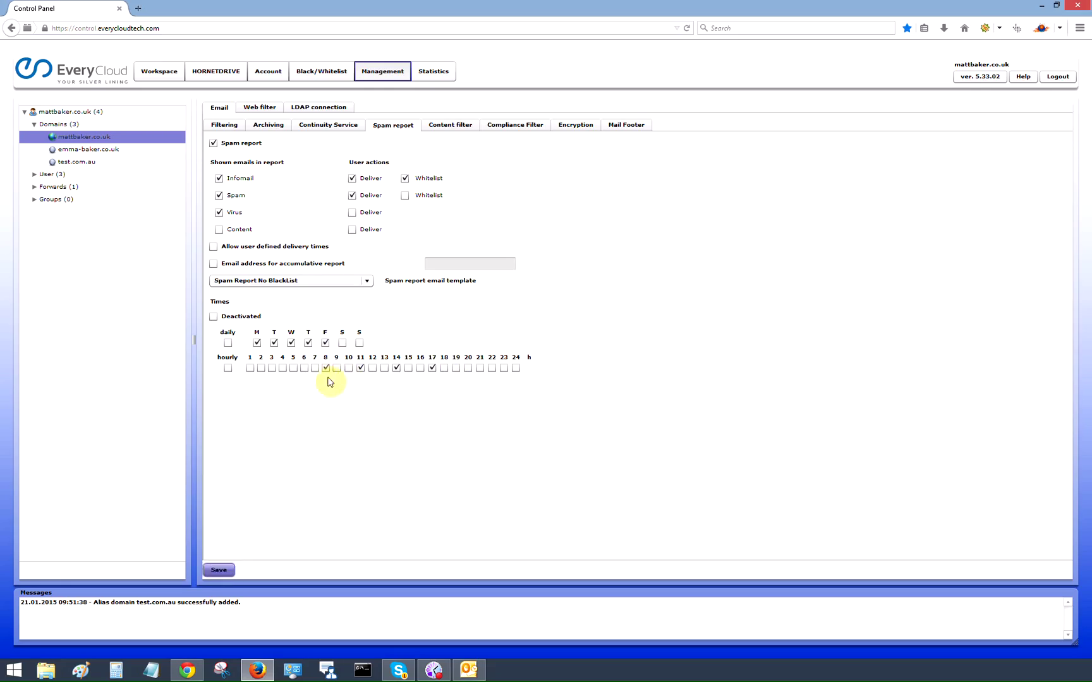
{"action": "left_click", "coordinate": [213, 249]}
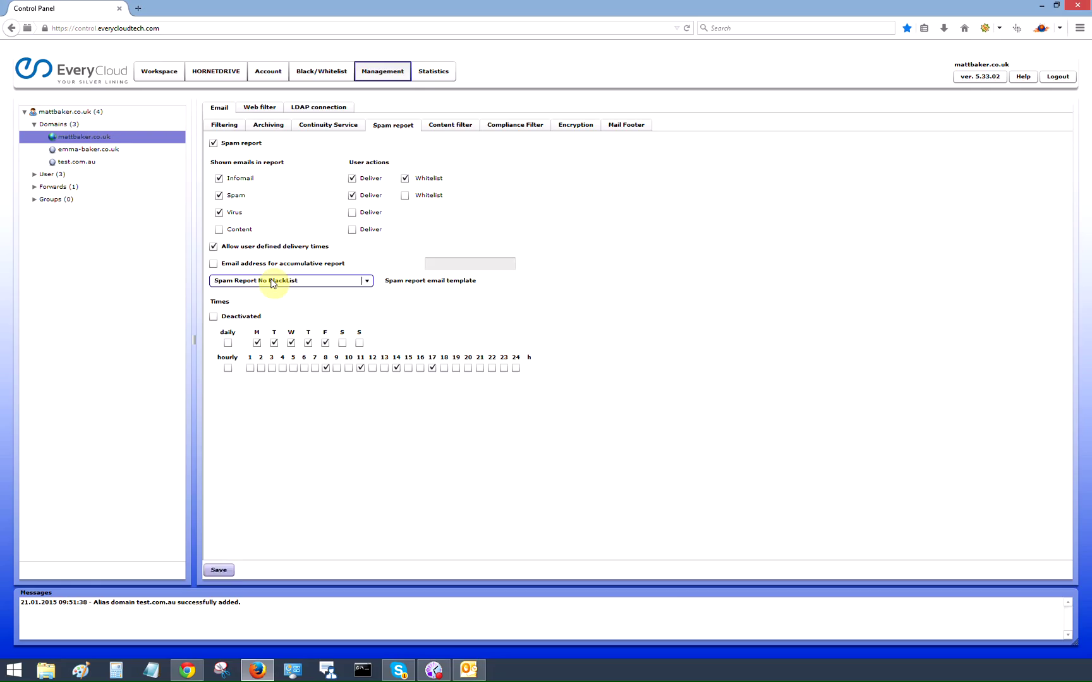
{"action": "left_click", "coordinate": [214, 263]}
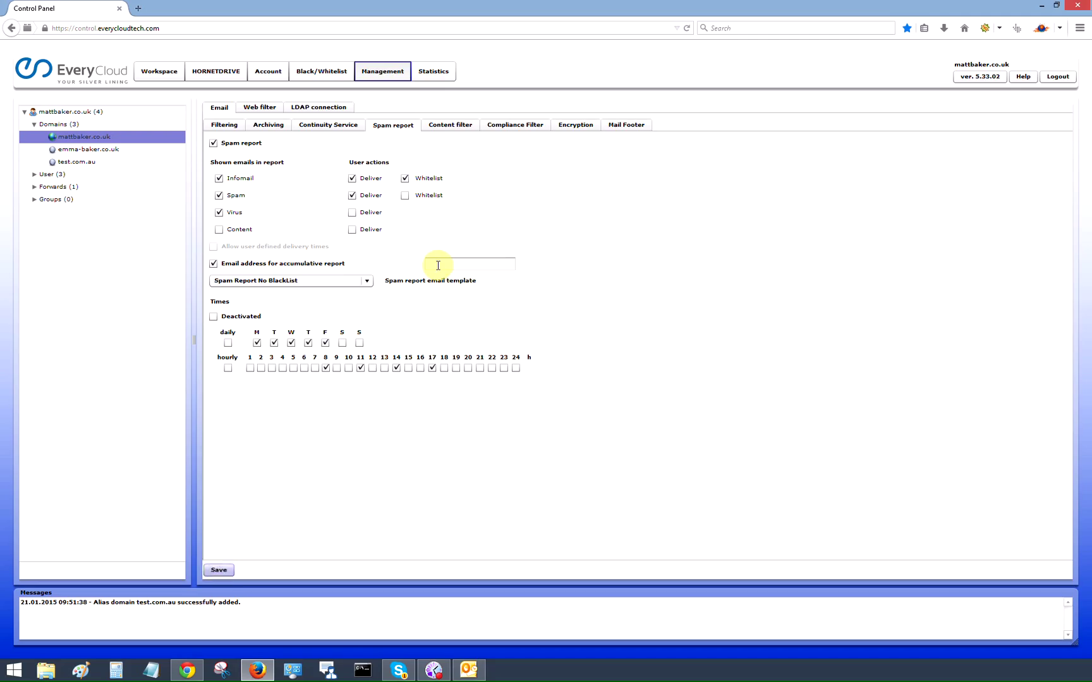
{"action": "left_click", "coordinate": [218, 264]}
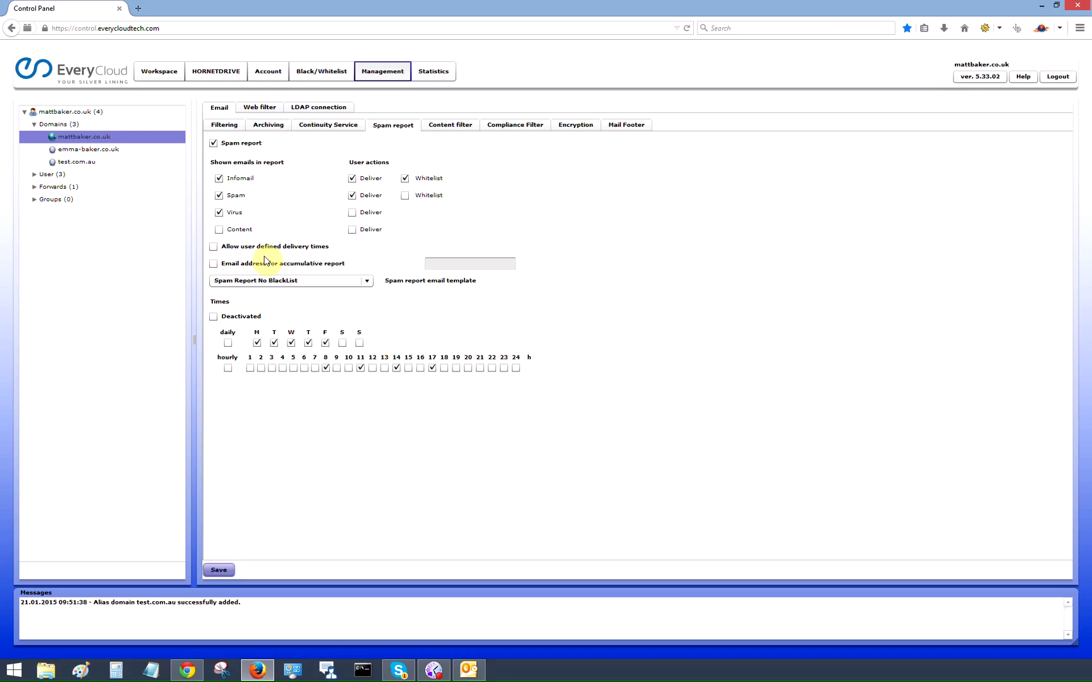
Step: Show the Content filter policy: 100000 KB maximum size, blocking forbidden attachments
{"action": "left_click", "coordinate": [457, 127]}
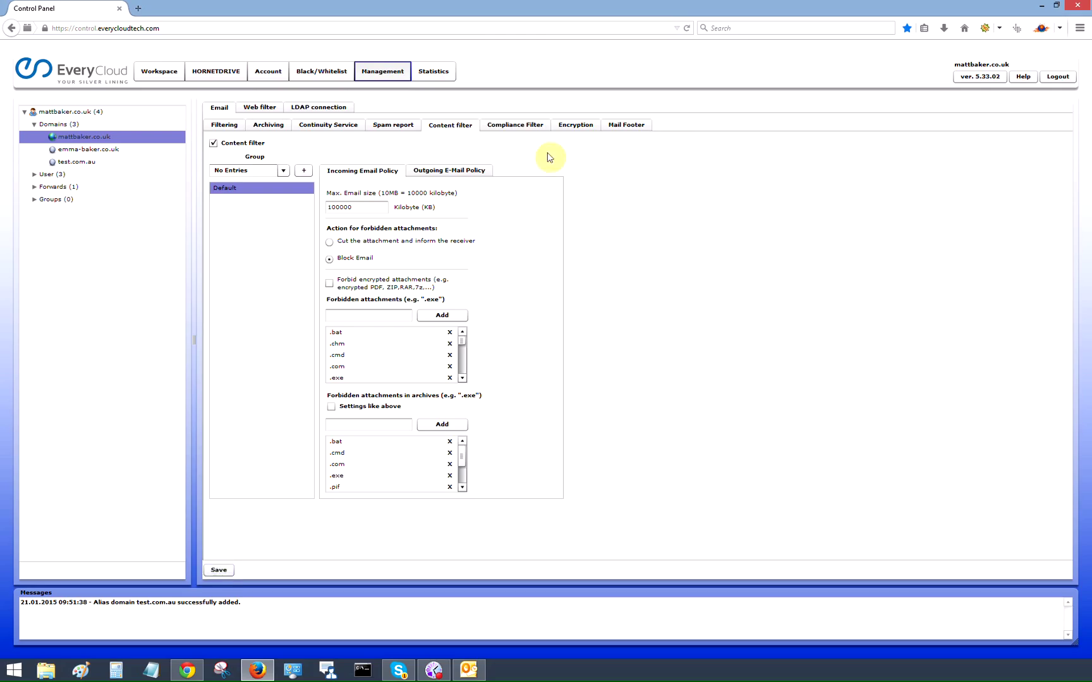
Step: On Compliance Filter, add a new rule with direction Incoming, keeping type Advanced
{"action": "left_click", "coordinate": [509, 129]}
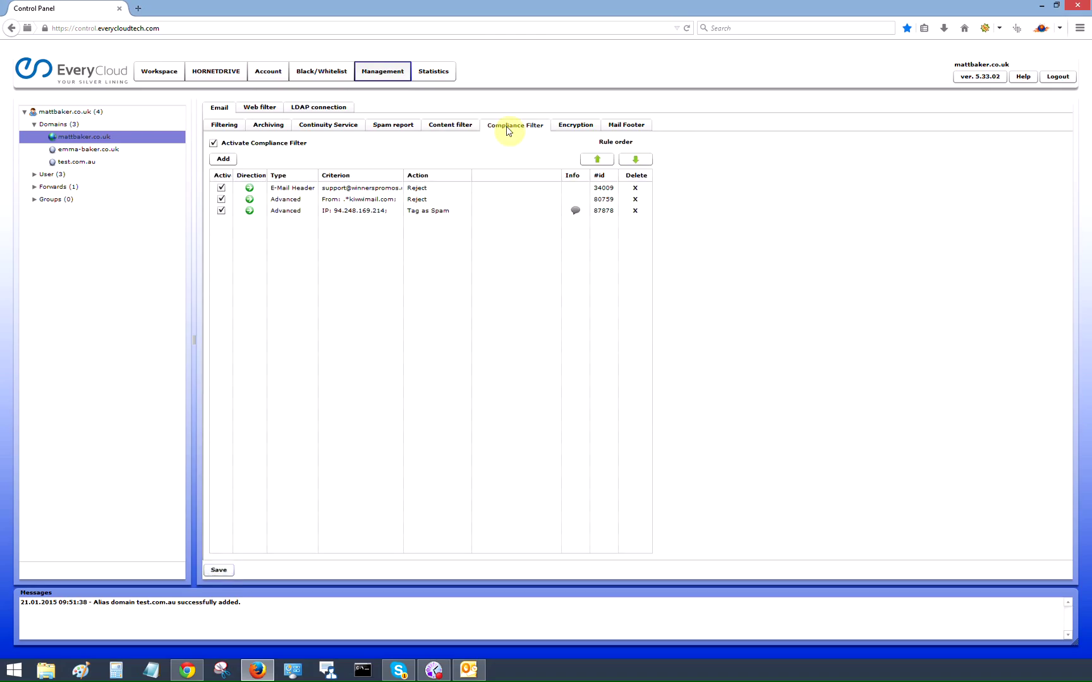
{"action": "left_click", "coordinate": [224, 159]}
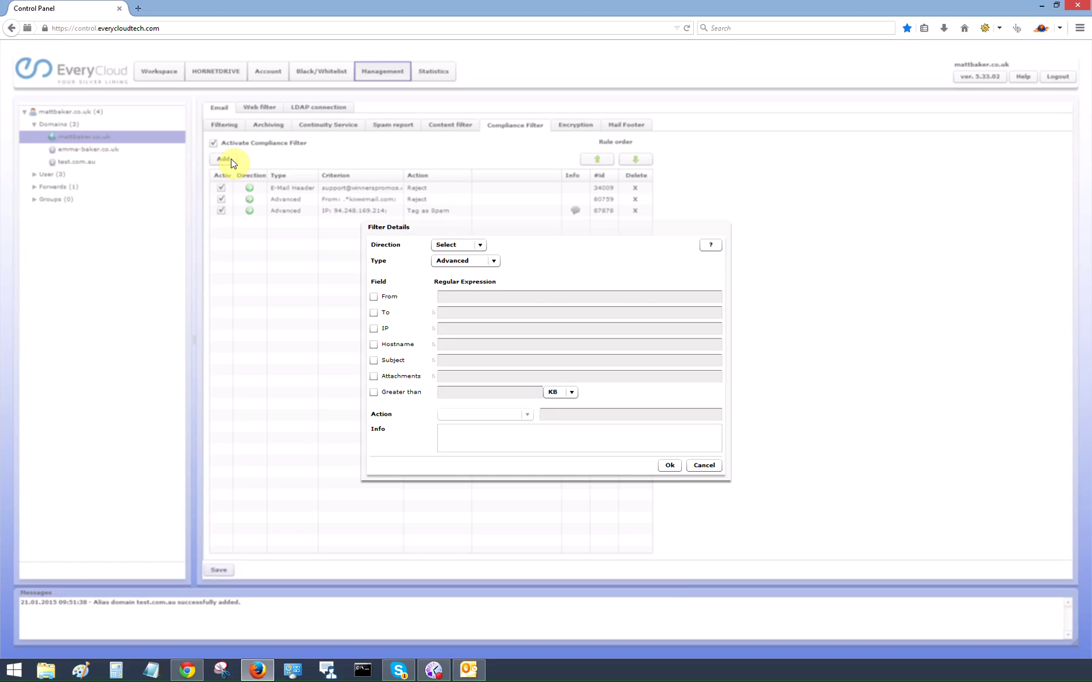
{"action": "left_click", "coordinate": [478, 244]}
{"action": "left_click", "coordinate": [463, 271]}
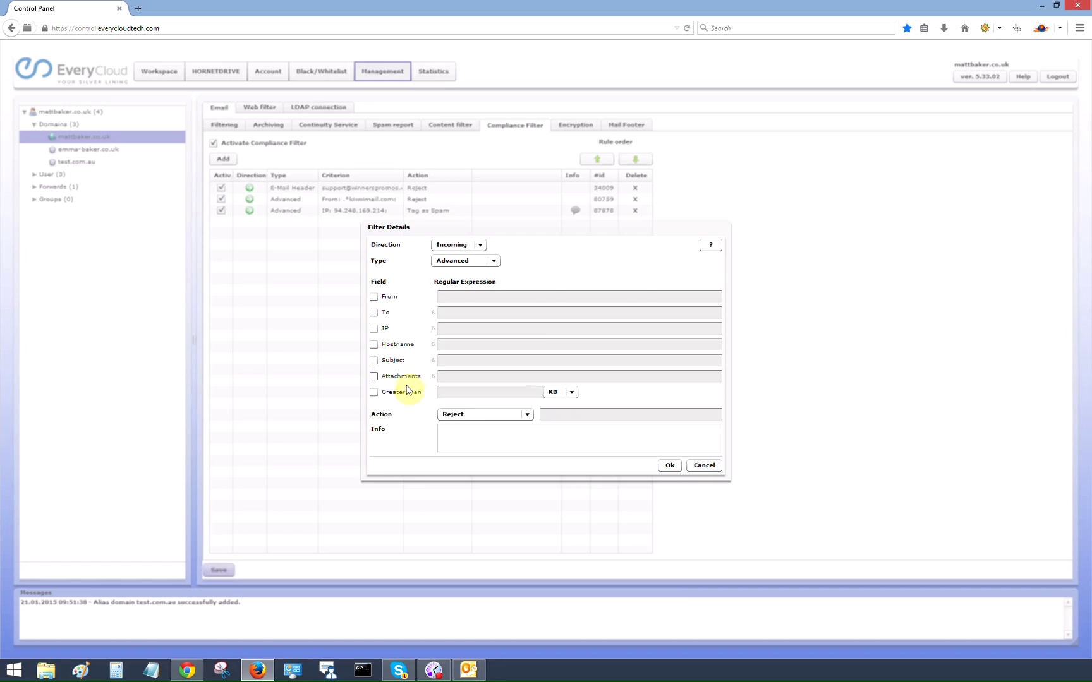
{"action": "left_click", "coordinate": [493, 262]}
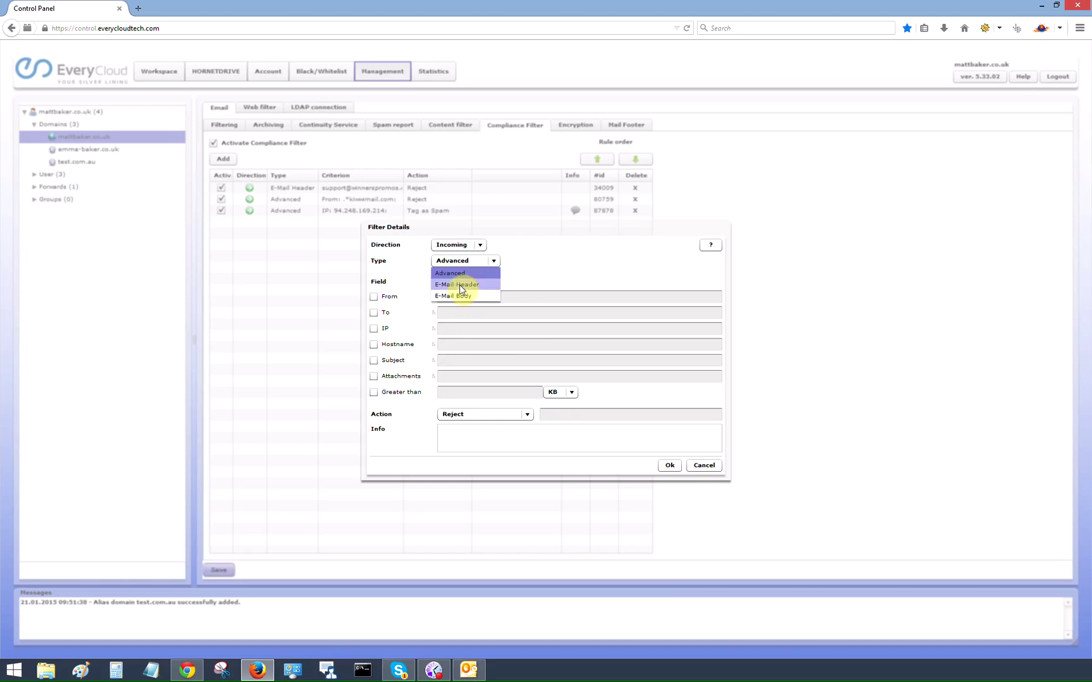
{"action": "left_click", "coordinate": [517, 269]}
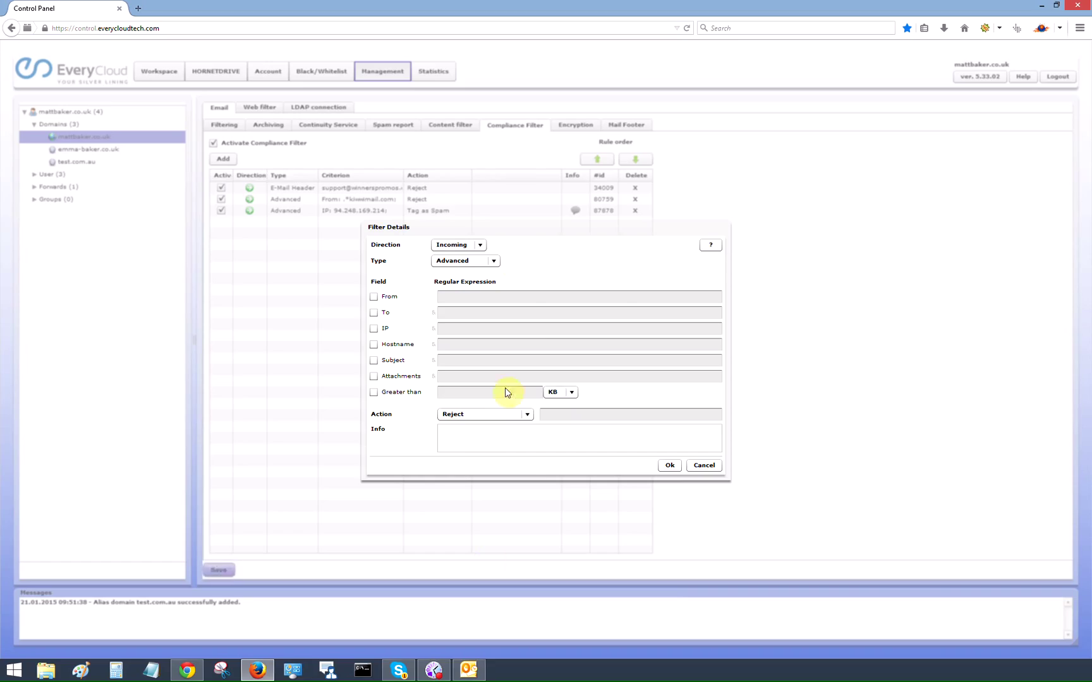
Step: Review the rule's Action choices, then close Filter Details without adding the rule
{"action": "left_click", "coordinate": [519, 417]}
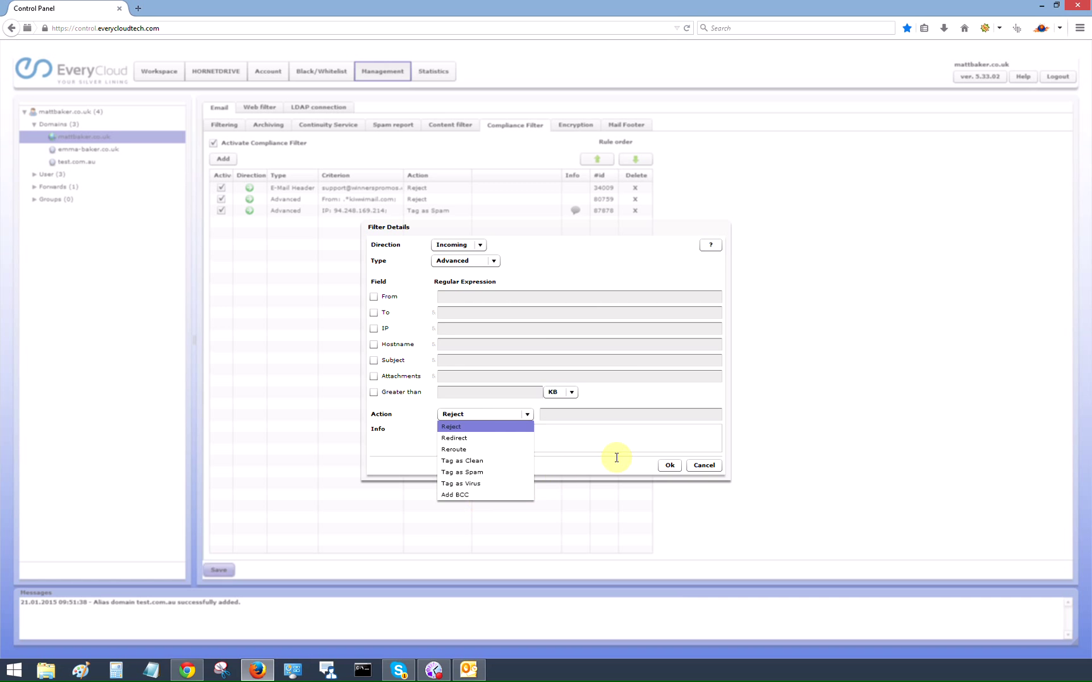
{"action": "left_click", "coordinate": [704, 467]}
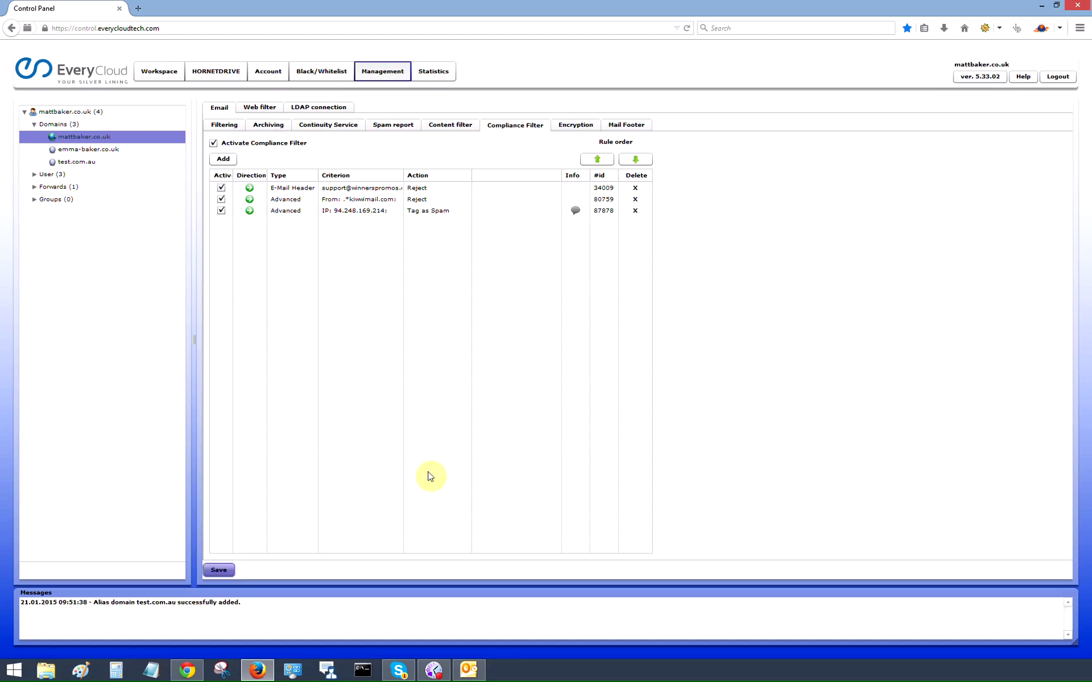
Step: Look over the Encryption policy, then view the inactive Mail Footer with no groups
{"action": "left_click", "coordinate": [568, 126]}
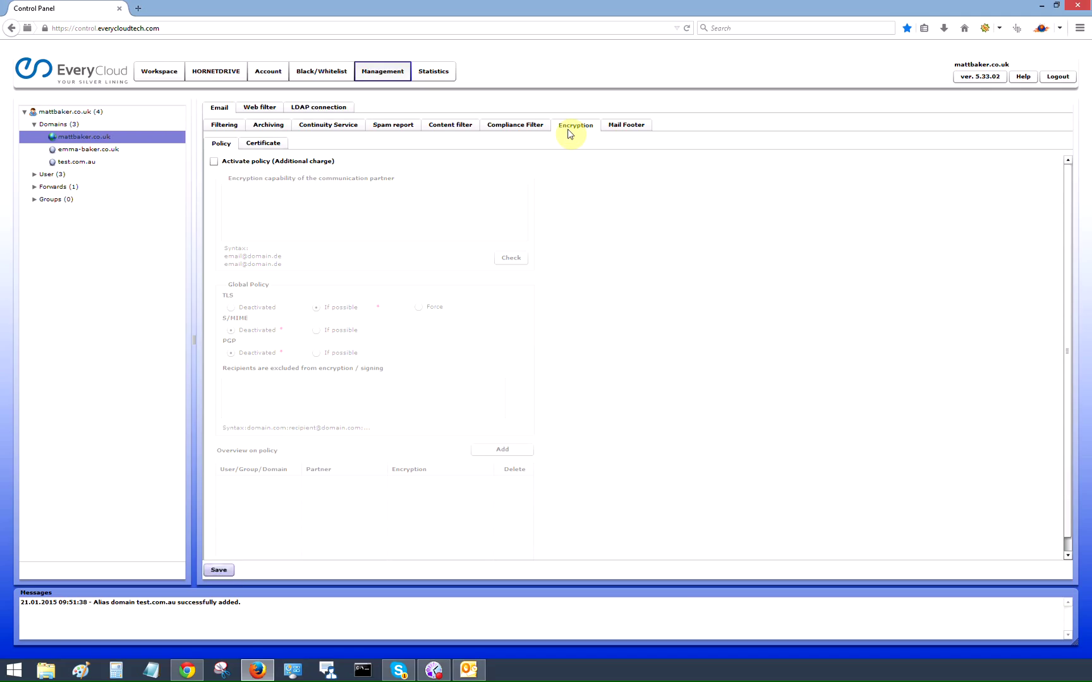
{"action": "left_click", "coordinate": [625, 131]}
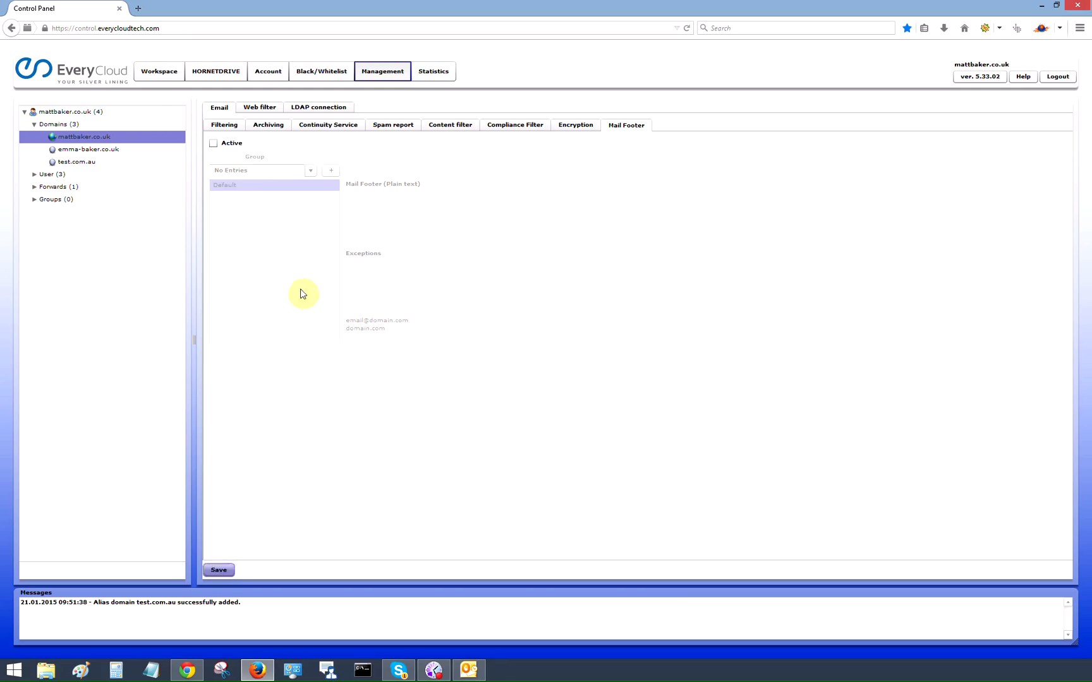
{"action": "left_click", "coordinate": [326, 124]}
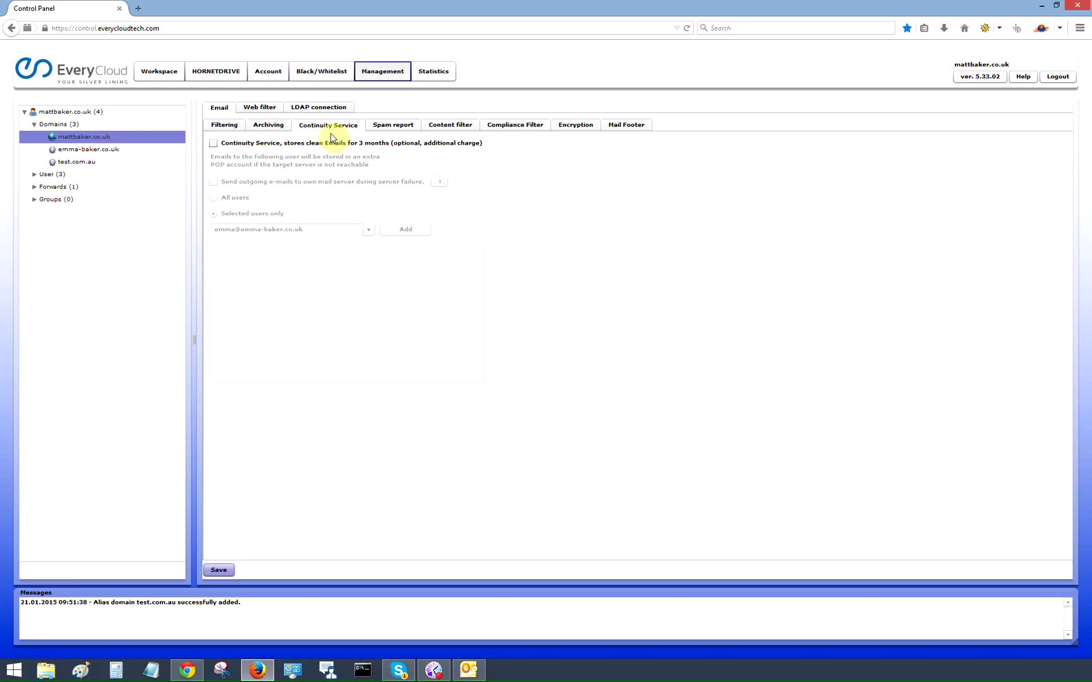
Step: Go from the domain's Archiving settings to the Workspace Email Archive list
{"action": "left_click", "coordinate": [274, 126]}
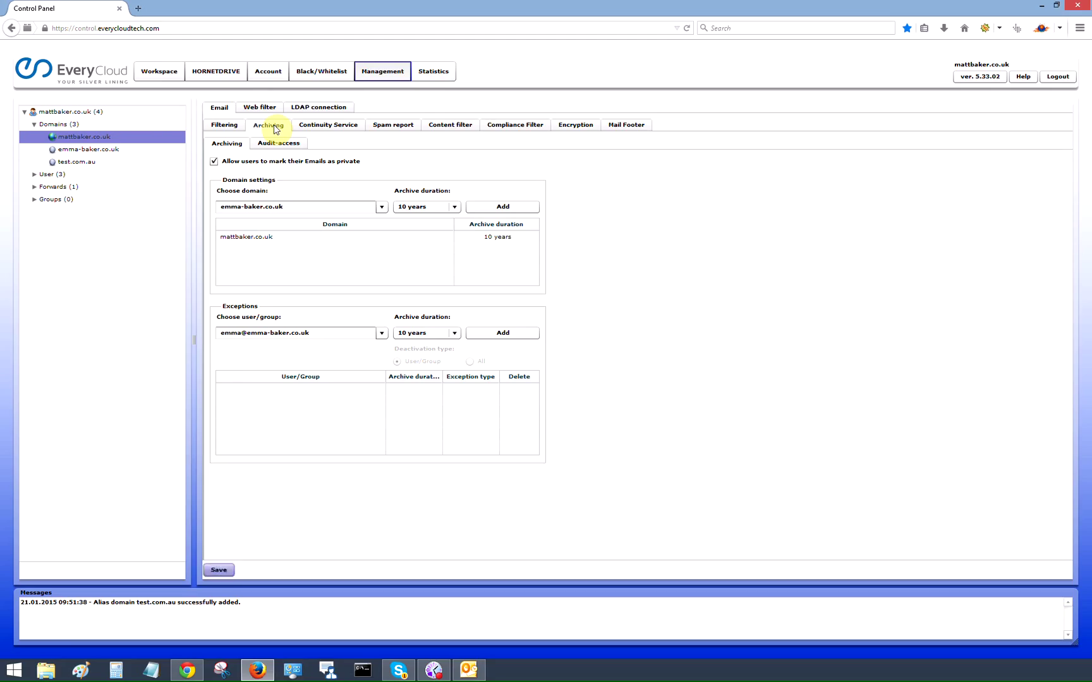
{"action": "left_click", "coordinate": [155, 71]}
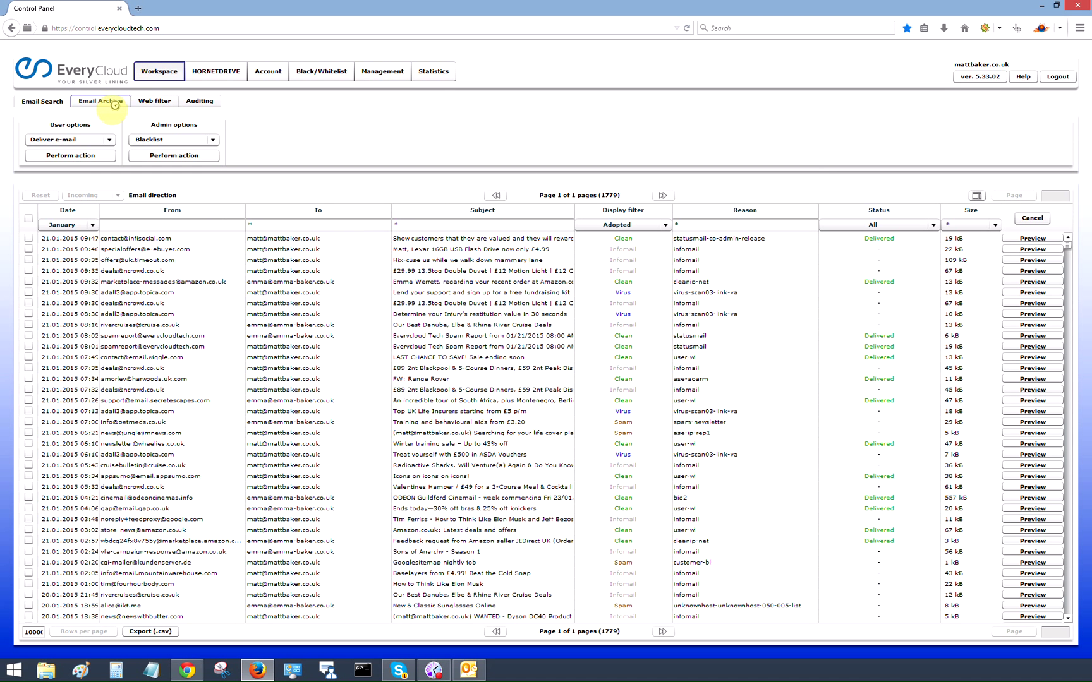
{"action": "left_click", "coordinate": [105, 101]}
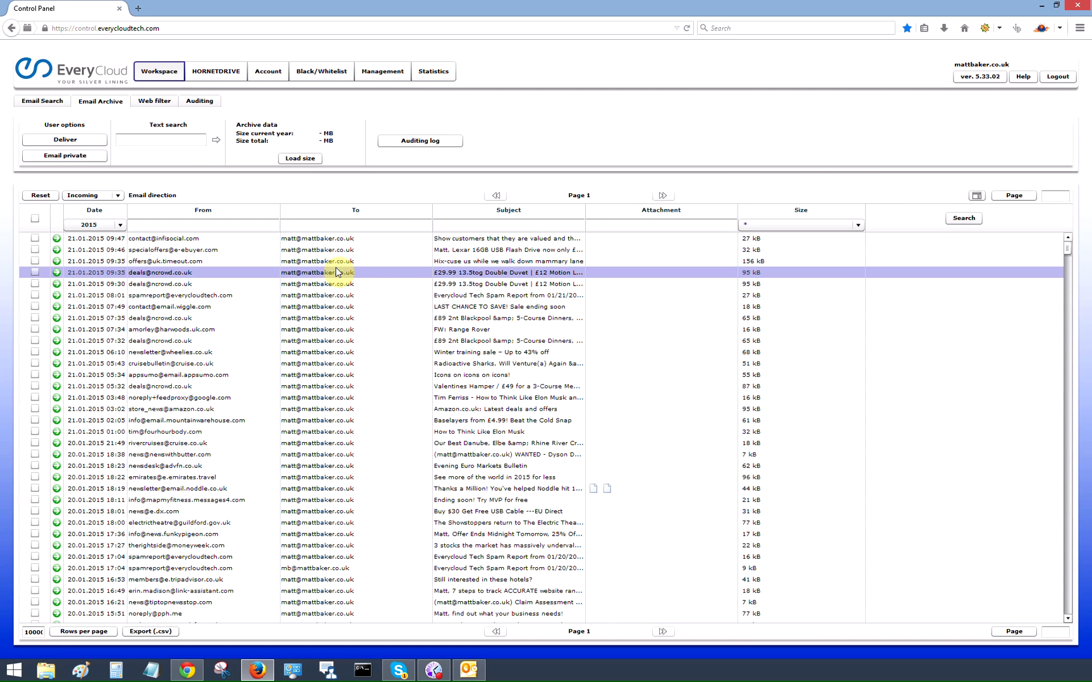
Step: Tick the first archived message, then return to the Management customer login data page
{"action": "left_click", "coordinate": [35, 238]}
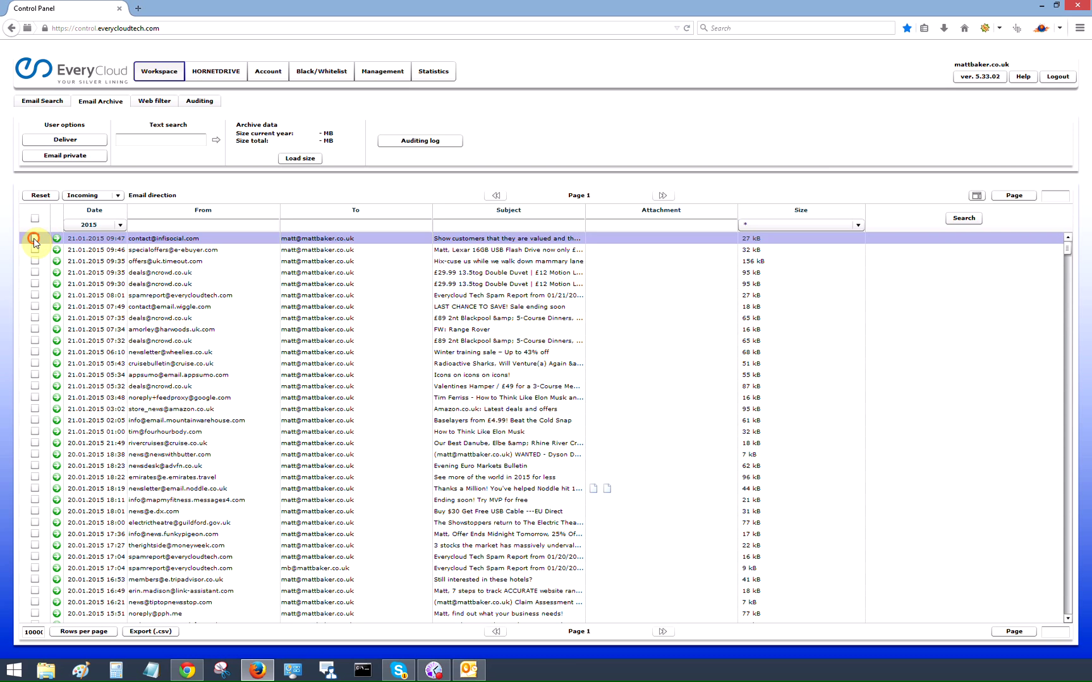
{"action": "left_click", "coordinate": [34, 240]}
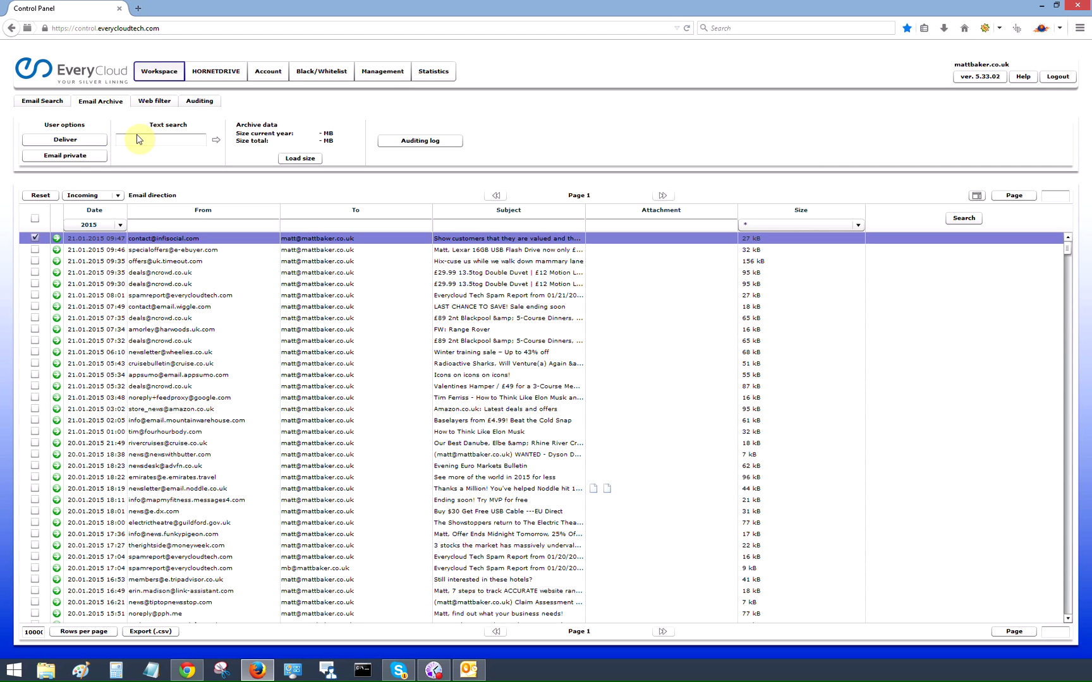
{"action": "left_click", "coordinate": [382, 70]}
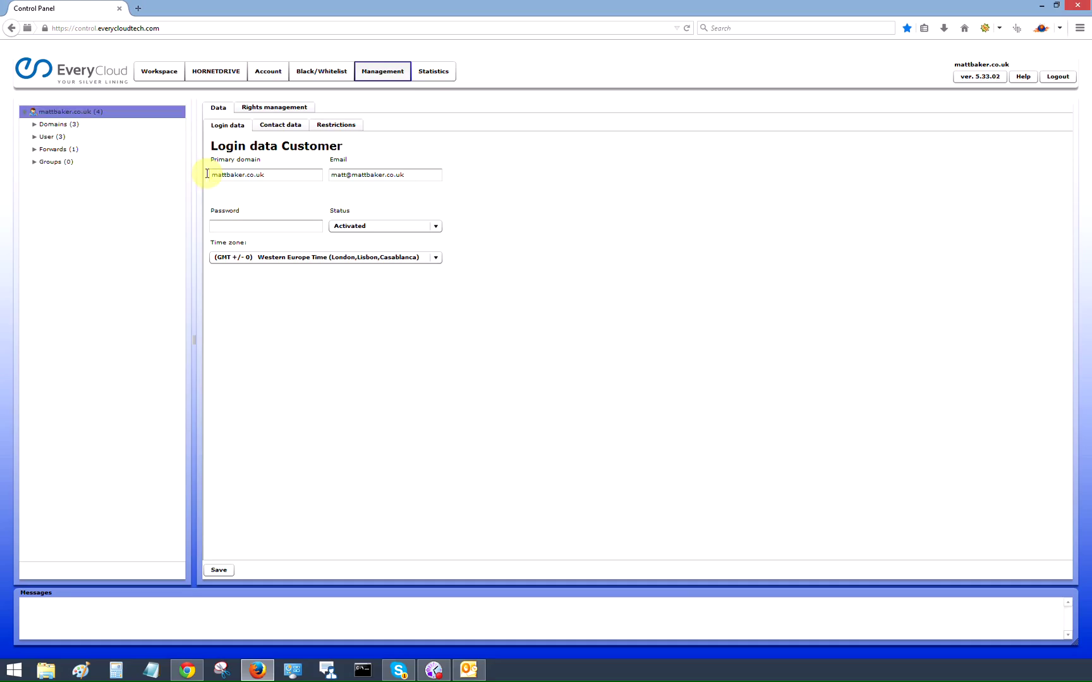
{"action": "left_click", "coordinate": [34, 123]}
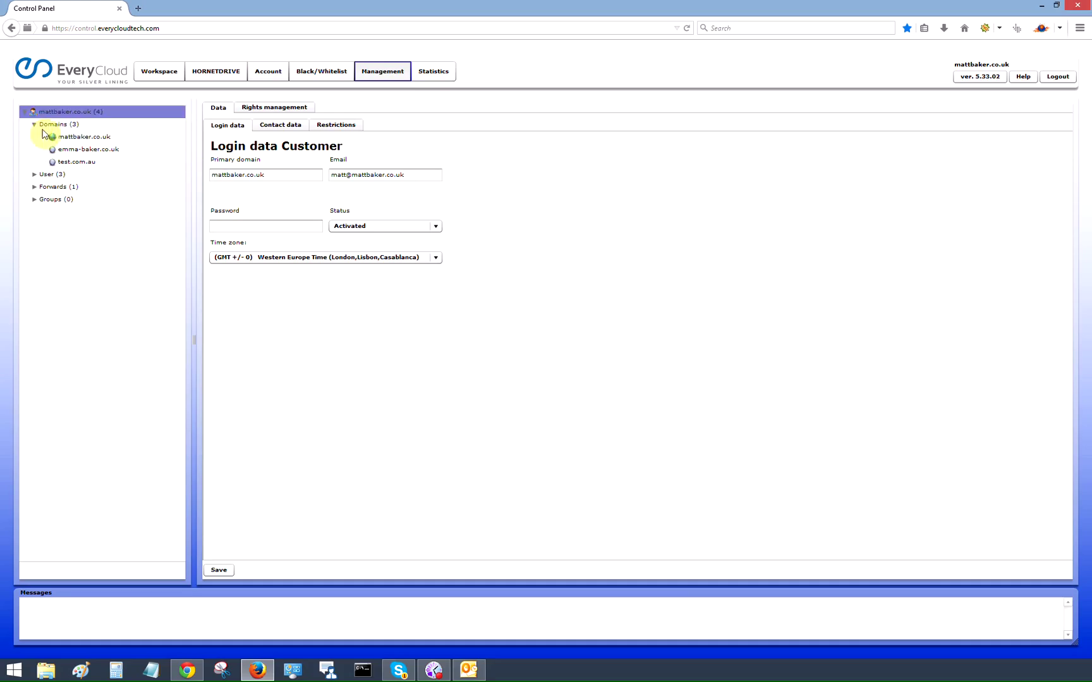
{"action": "left_click", "coordinate": [54, 136]}
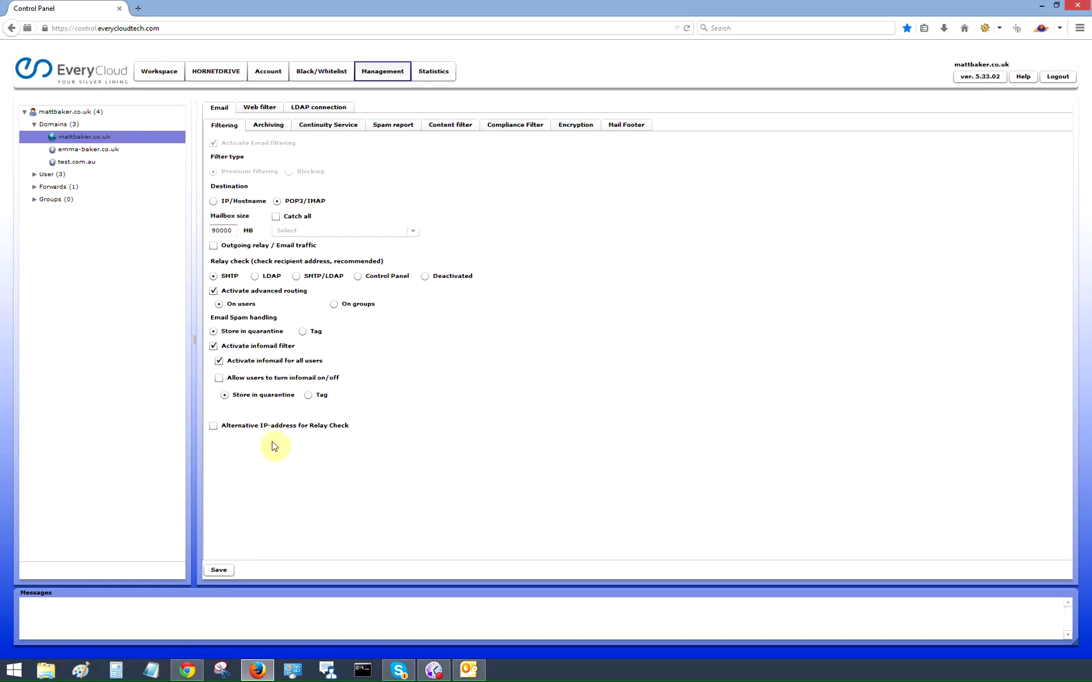
{"action": "left_click", "coordinate": [269, 125]}
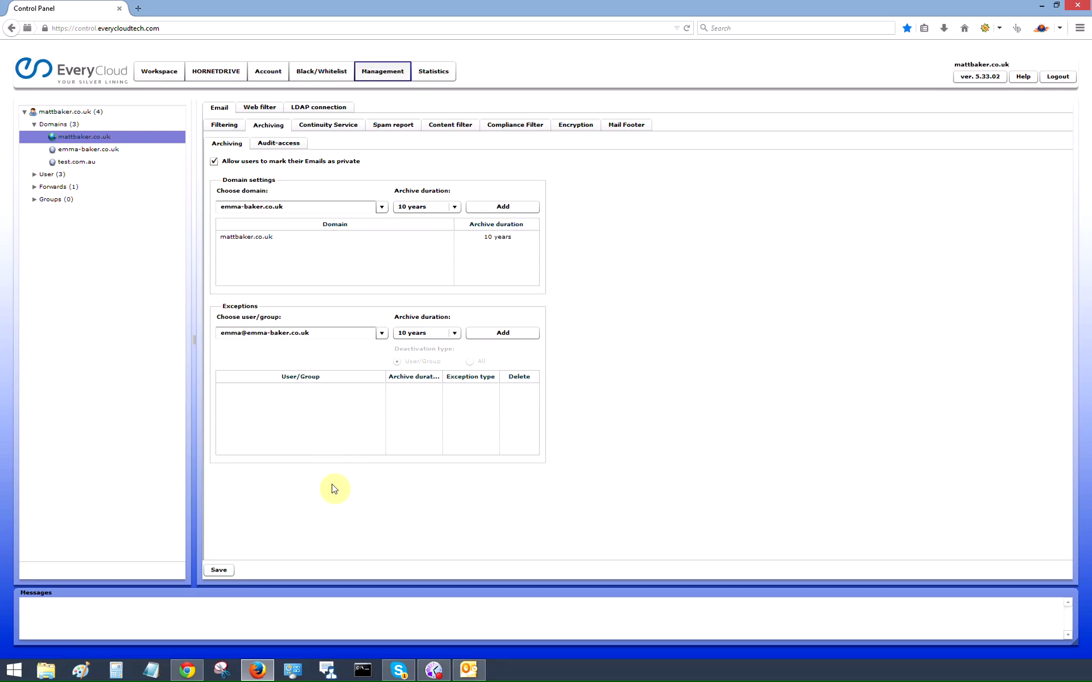
{"action": "left_click", "coordinate": [159, 73]}
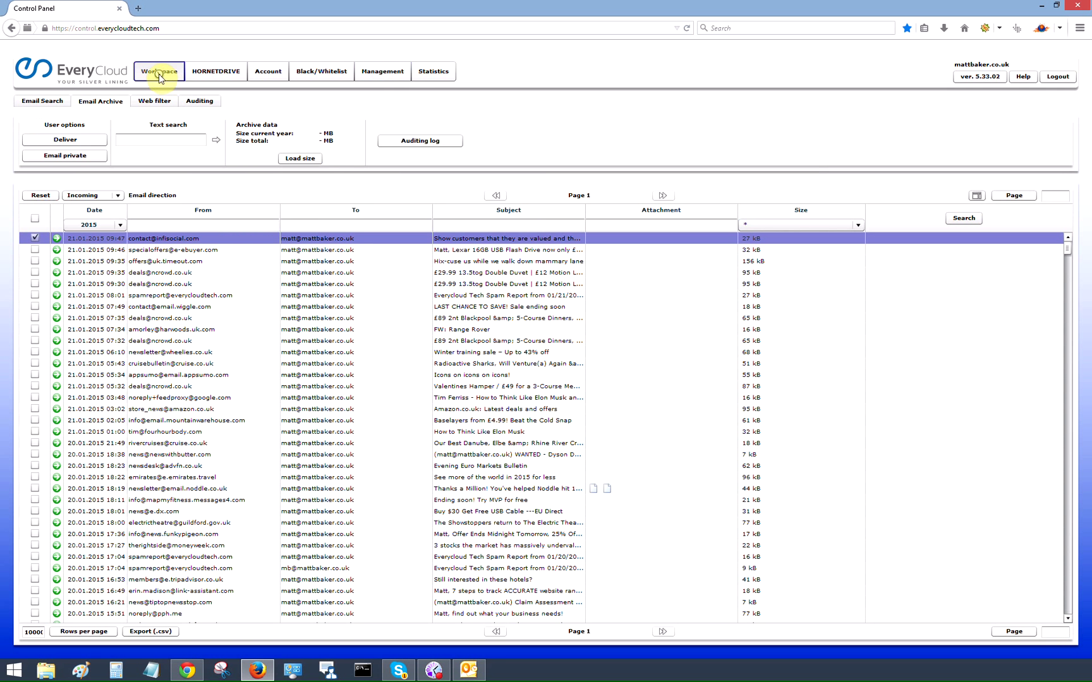
Step: In Email Search, filter today's incoming mail to Rejected messages with their reasons
{"action": "left_click", "coordinate": [48, 100]}
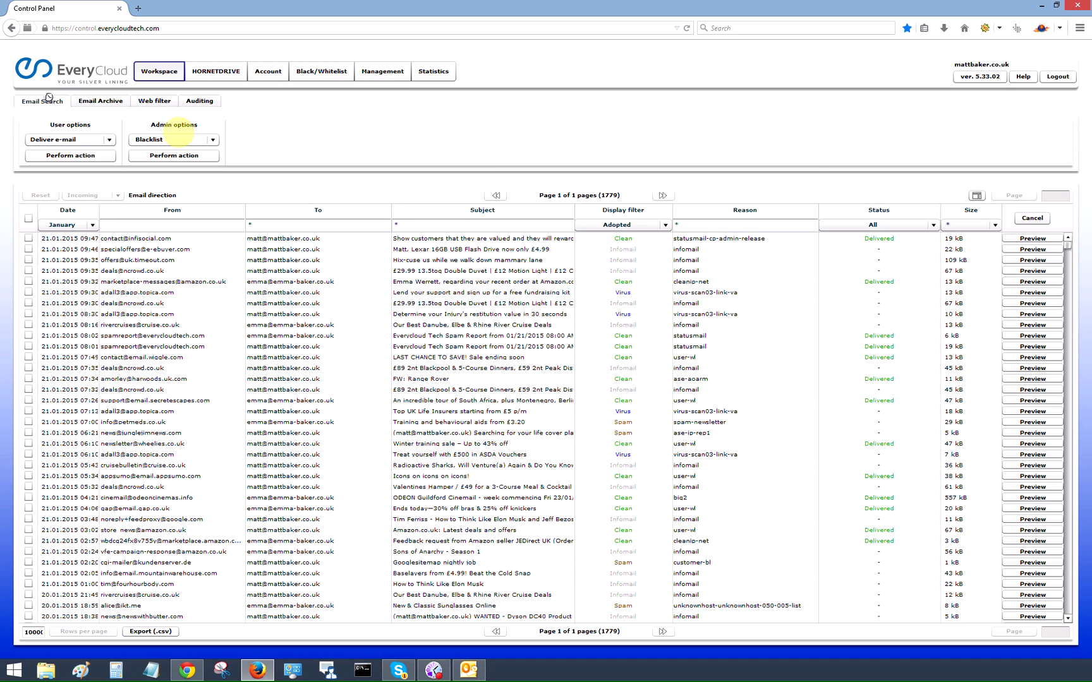
{"action": "left_click", "coordinate": [665, 225]}
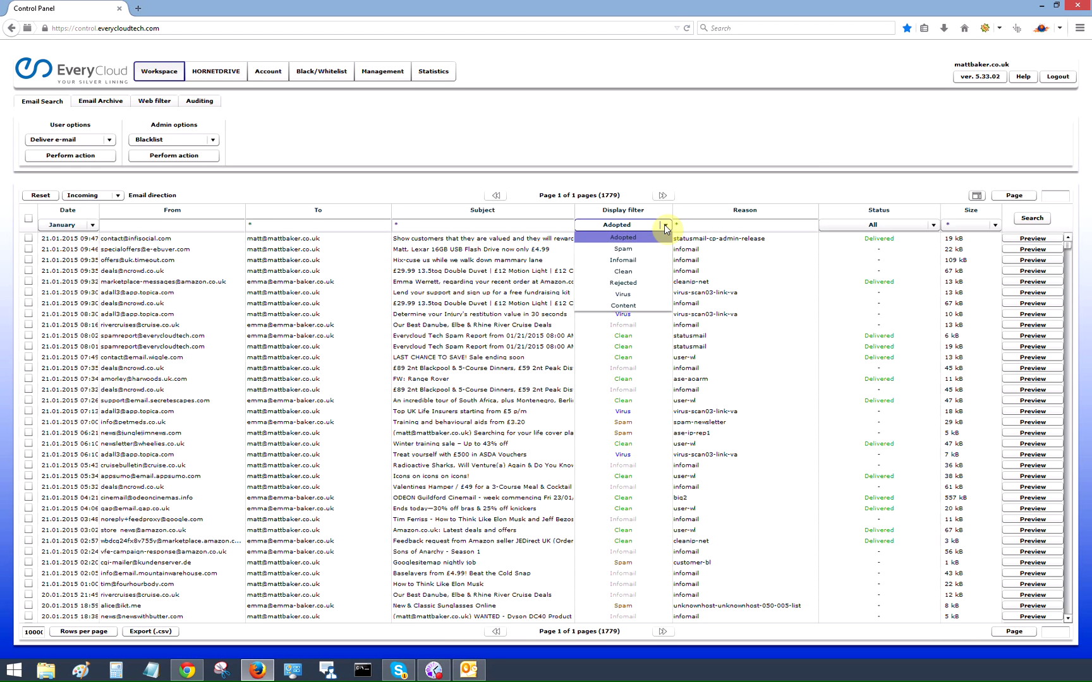
{"action": "left_click", "coordinate": [640, 284]}
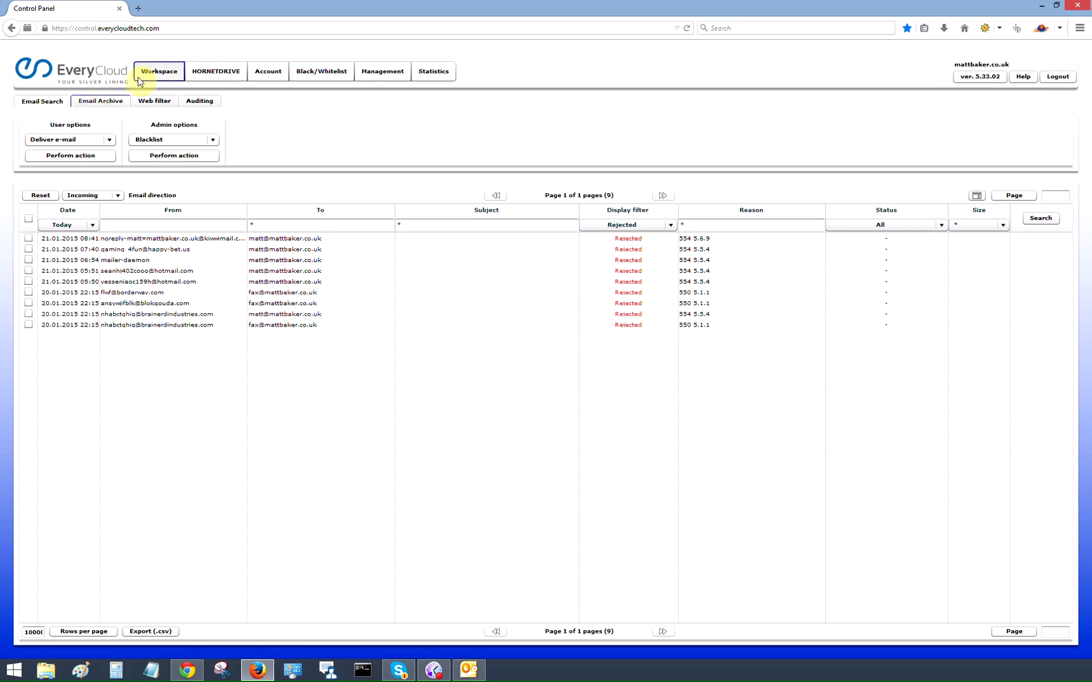
Step: Change the Email Search display filter from Rejected to Adopted
{"action": "left_click", "coordinate": [652, 226]}
{"action": "left_click", "coordinate": [652, 239]}
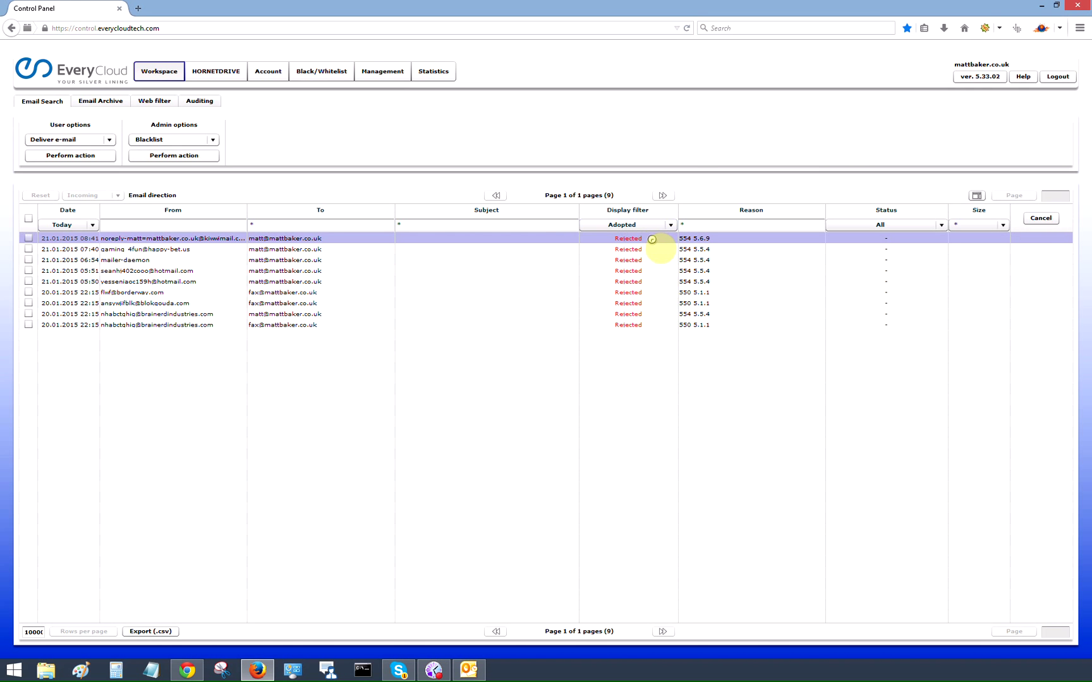